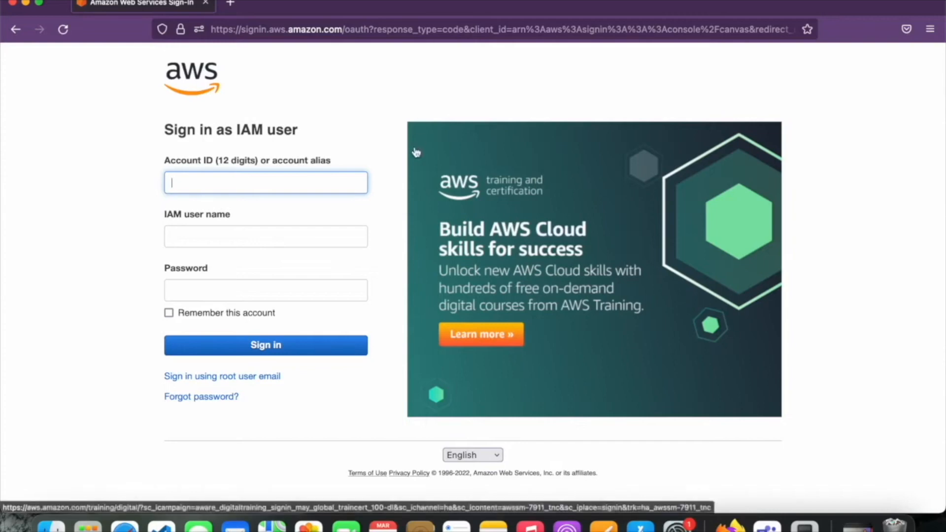
Choose root user sign-in and enter the root account's e-mail address
left_click(240, 382)
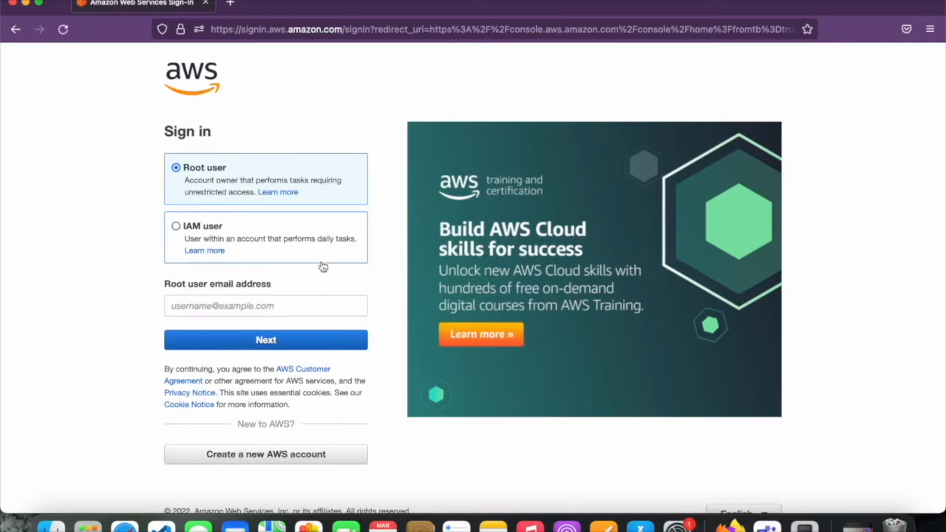
left_click(225, 311)
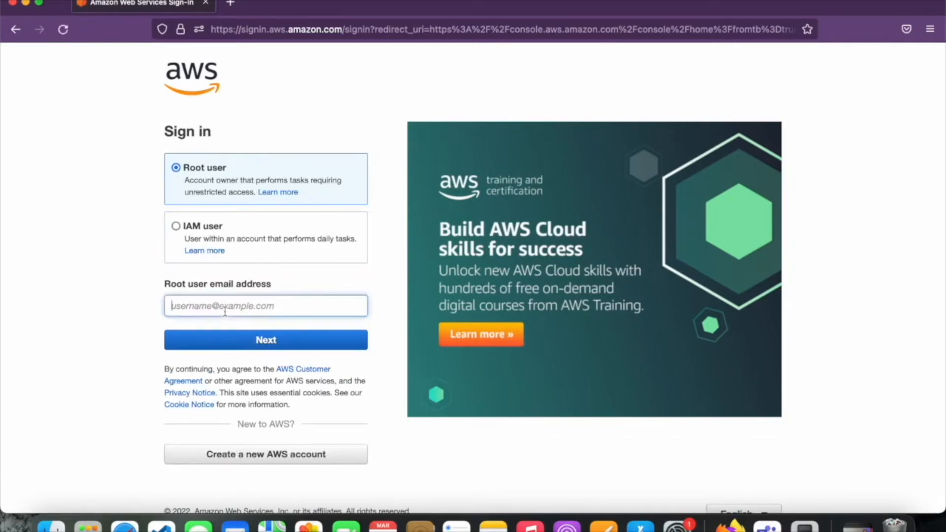
type("i")
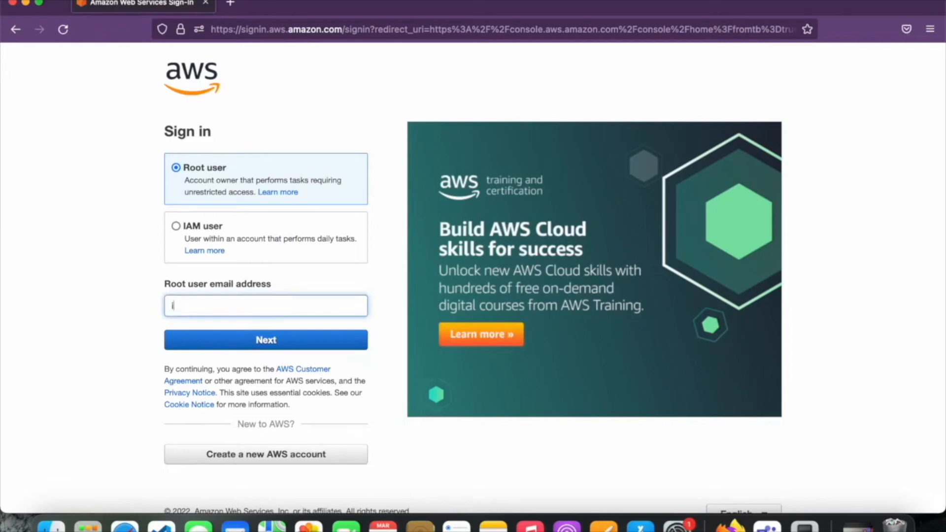
type("amfaizala")
key("BackSpace")
type("h")
key("BackSpace")
key("BackSpace")
key("BackSpace")
key("BackSpace")
key("BackSpace")
key("BackSpace")
key("BackSpace")
key("BackSpace")
key("BackSpace")
key("BackSpace")
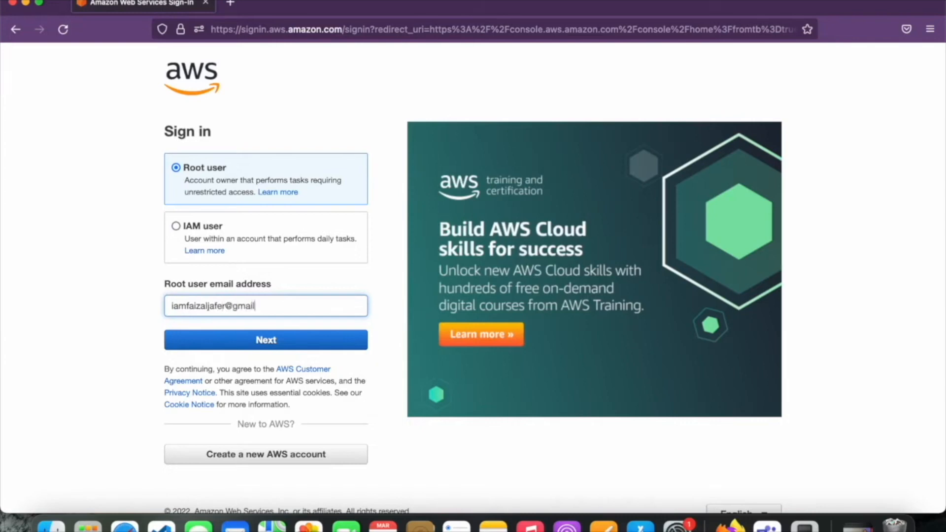
key("Return")
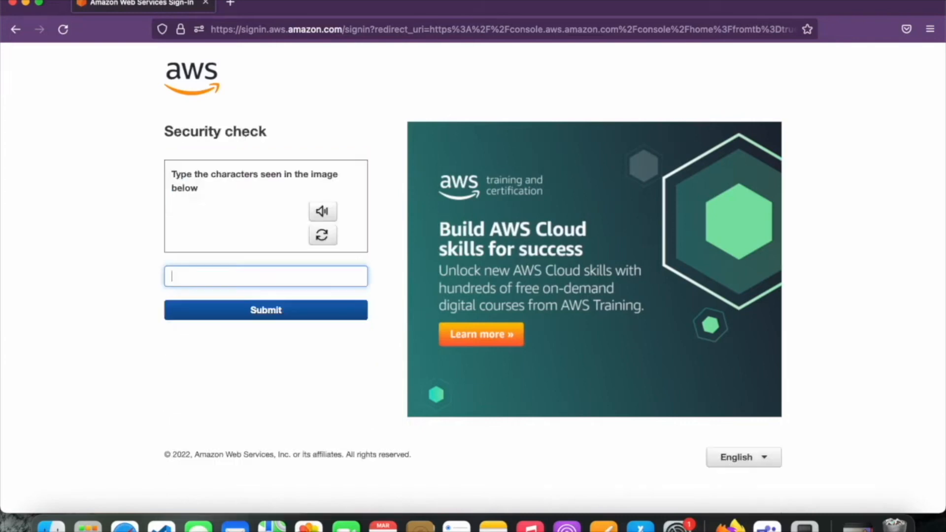
Pass the security check and sign in with the root account password
type("p")
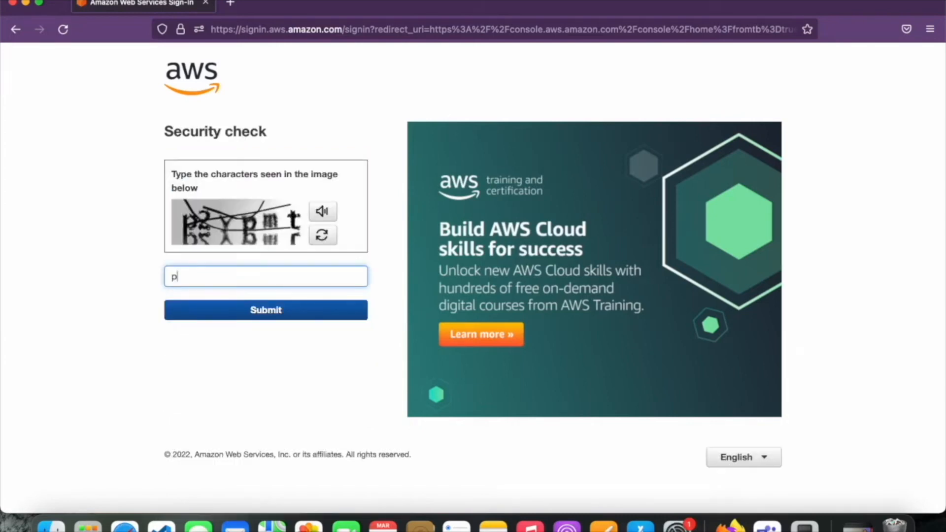
type("2ypmt")
key("Return")
type("********")
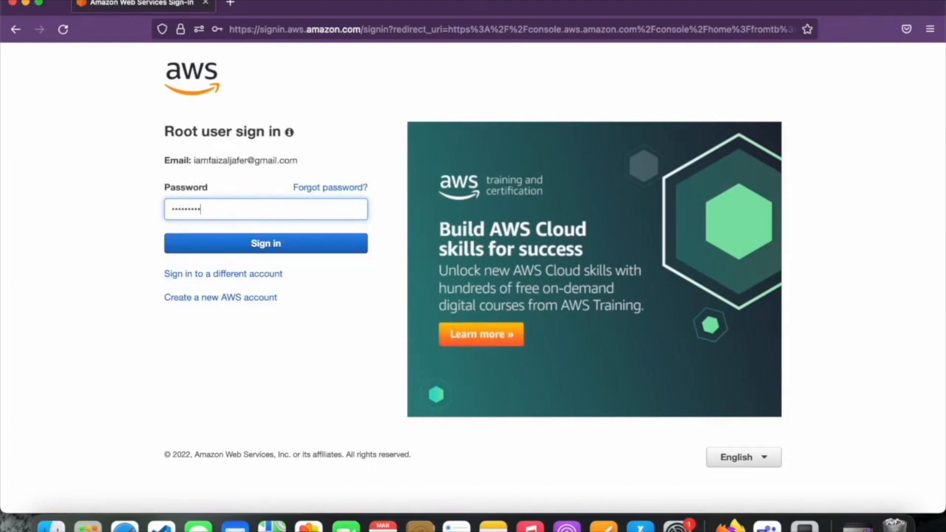
key("Return")
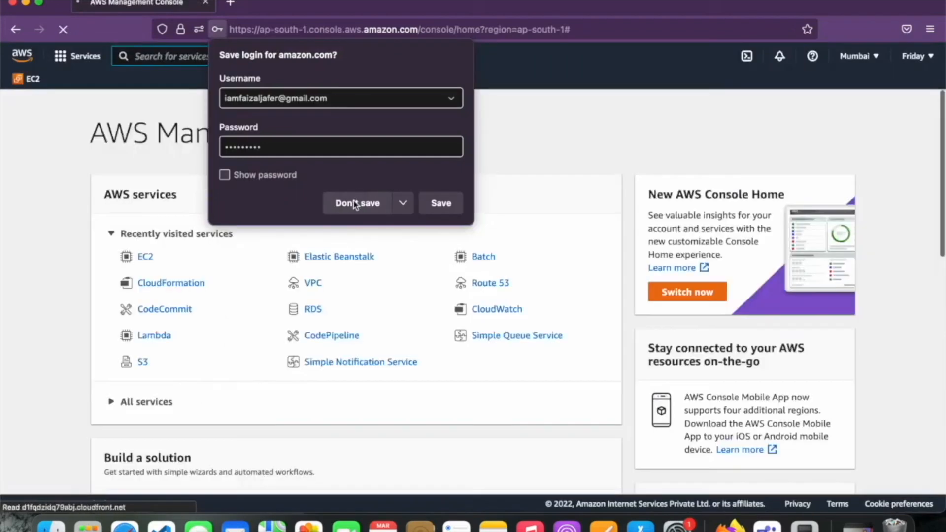
Decline saving the login in Firefox and open the IAM service via console search
left_click(355, 203)
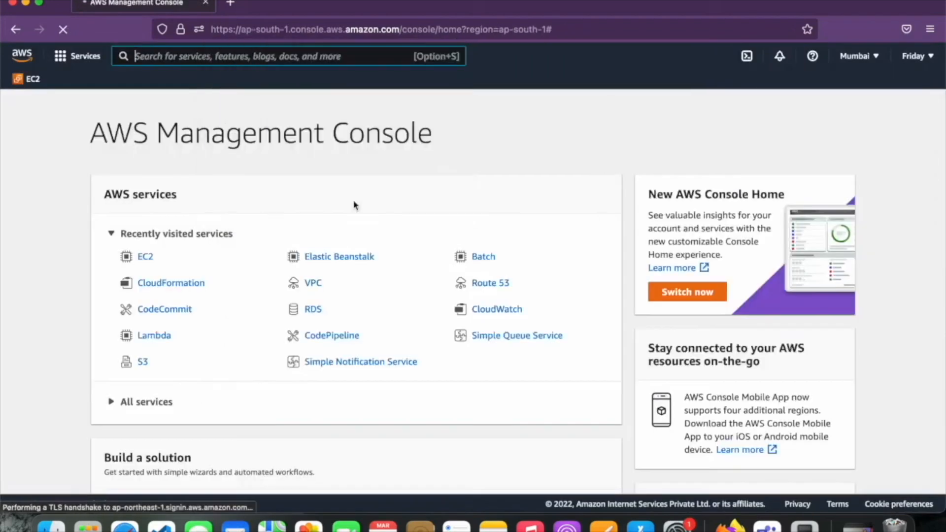
left_click(325, 56)
type("IAM")
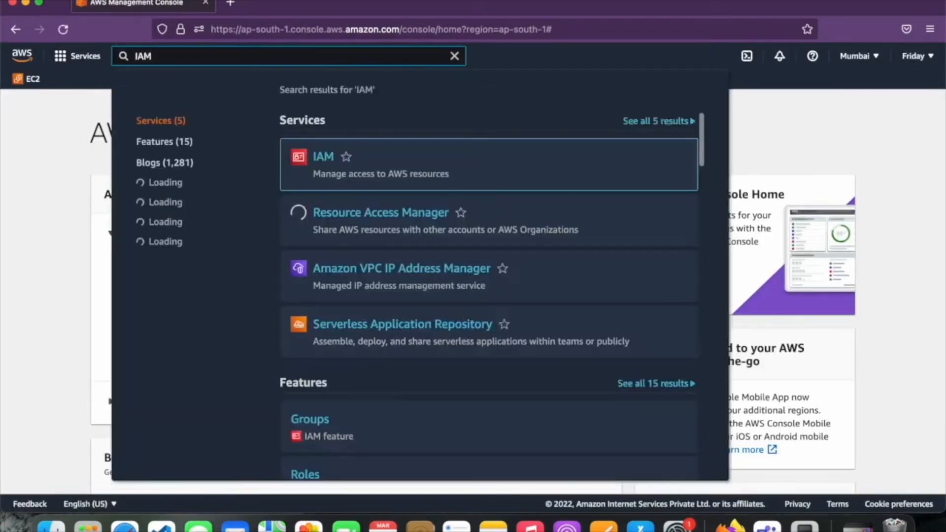
left_click(324, 158)
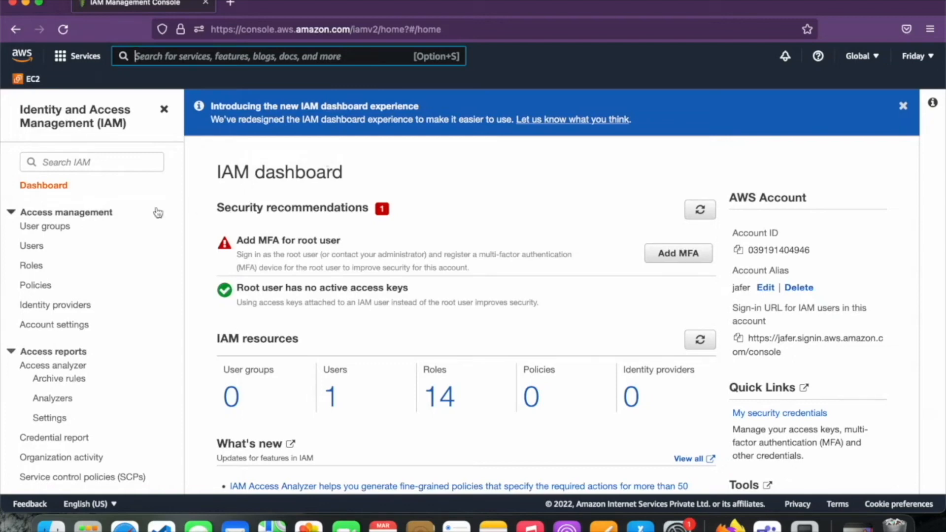
Open the IAM Users list and briefly check the Global region menu
left_click(40, 248)
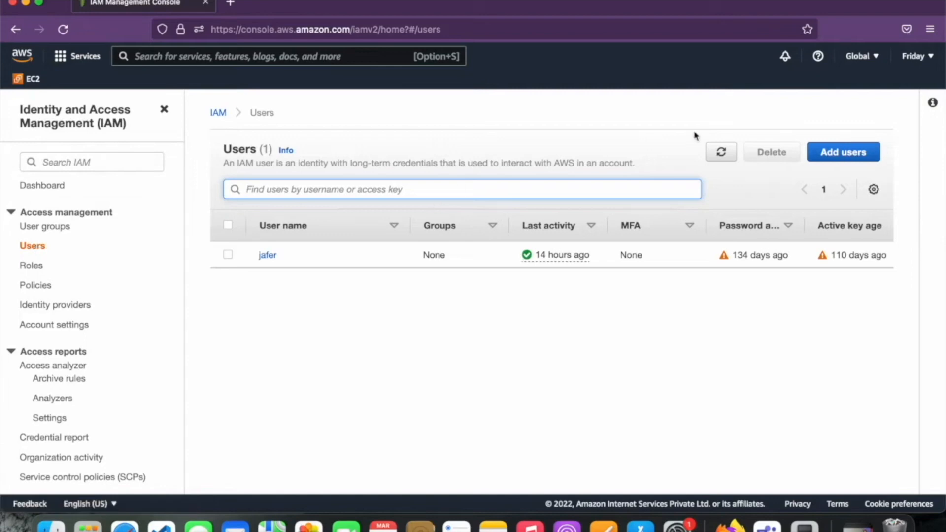
left_click(877, 59)
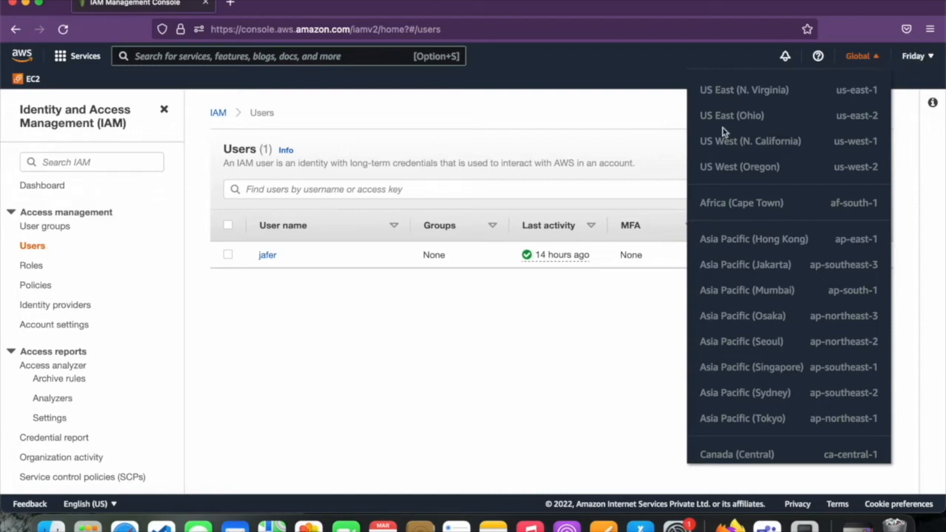
left_click(623, 158)
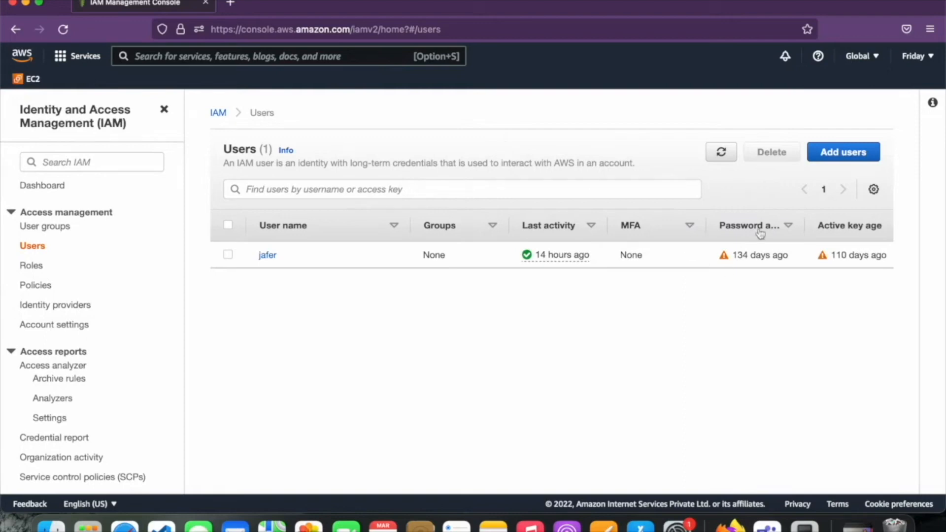
Add a new user named User1 with AWS Management Console password access
left_click(838, 158)
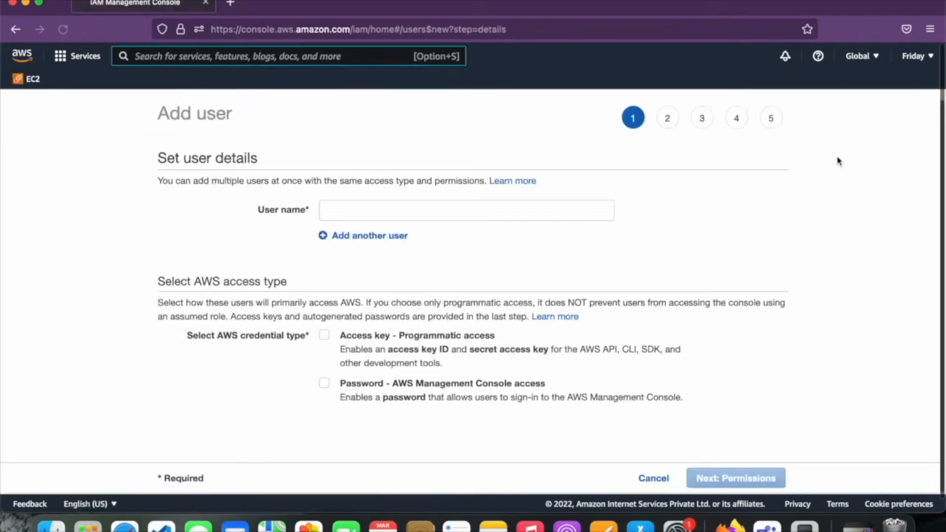
left_click(575, 216)
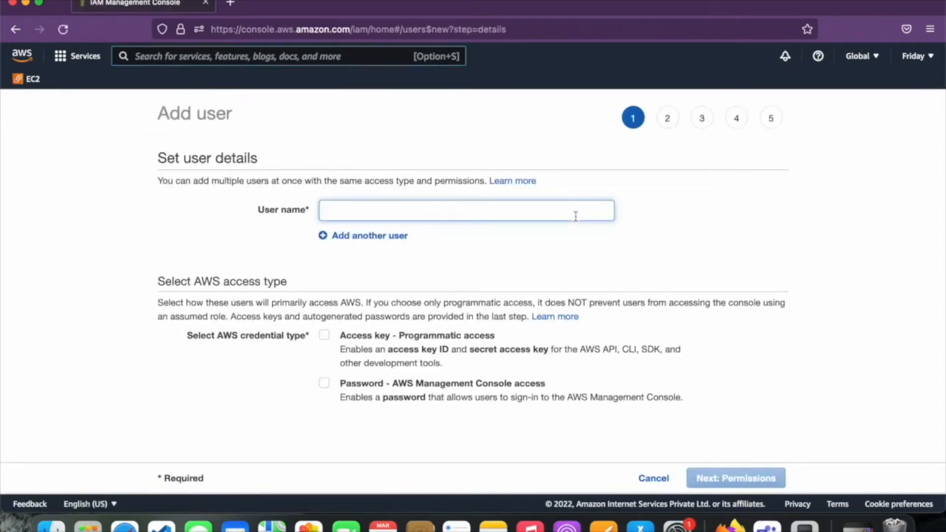
type("User1")
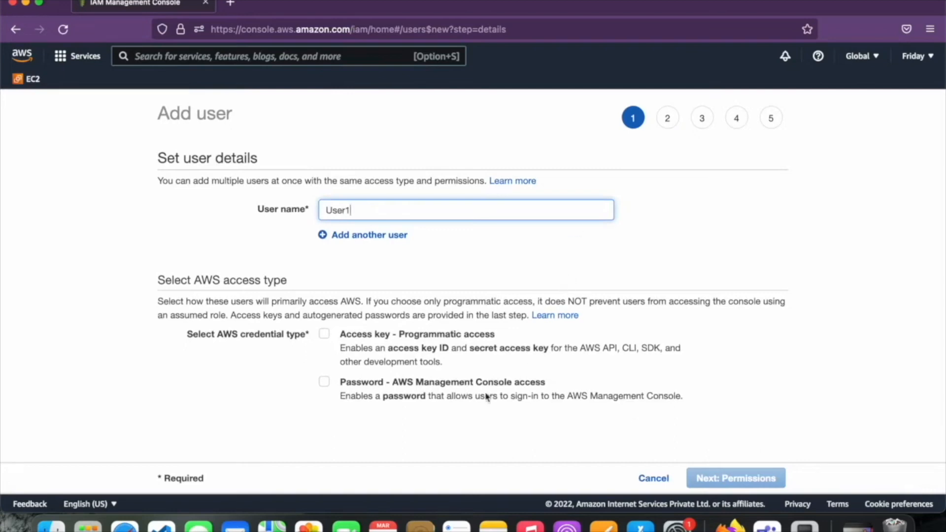
scroll(487, 397, "down", 1)
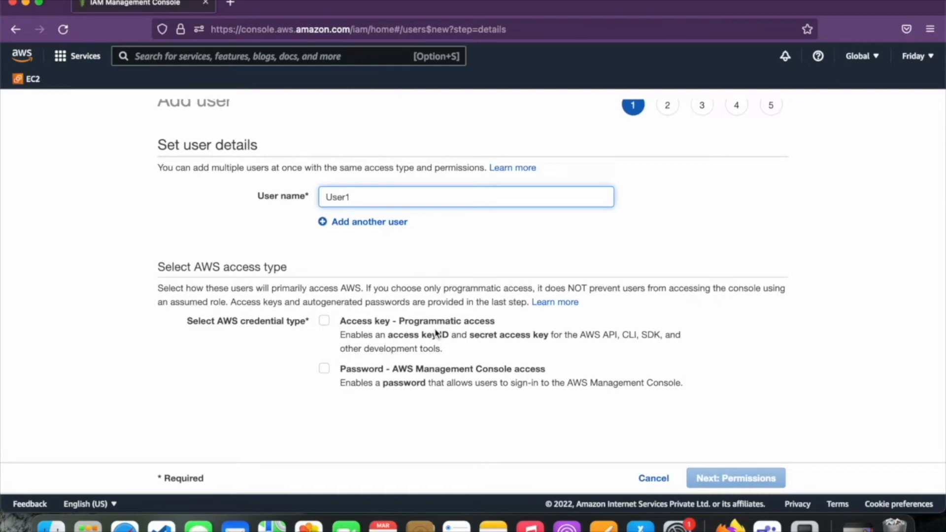
left_click(324, 370)
scroll(468, 412, "down", 3)
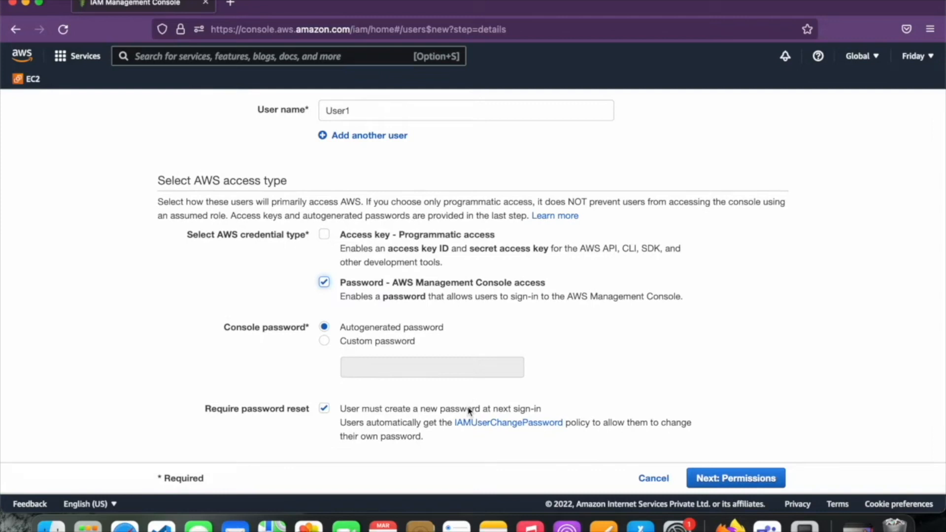
Give User1 a custom console password and continue to the permissions step
left_click(405, 343)
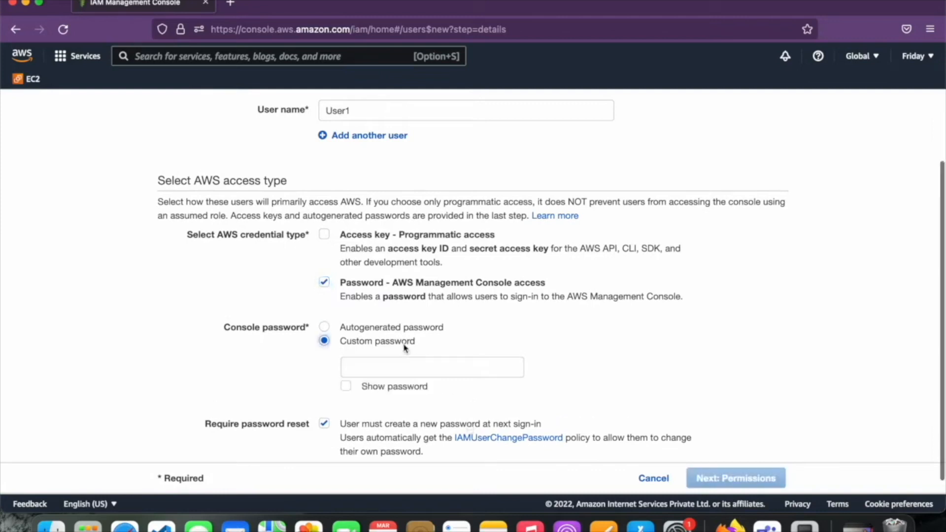
left_click(400, 373)
type("****")
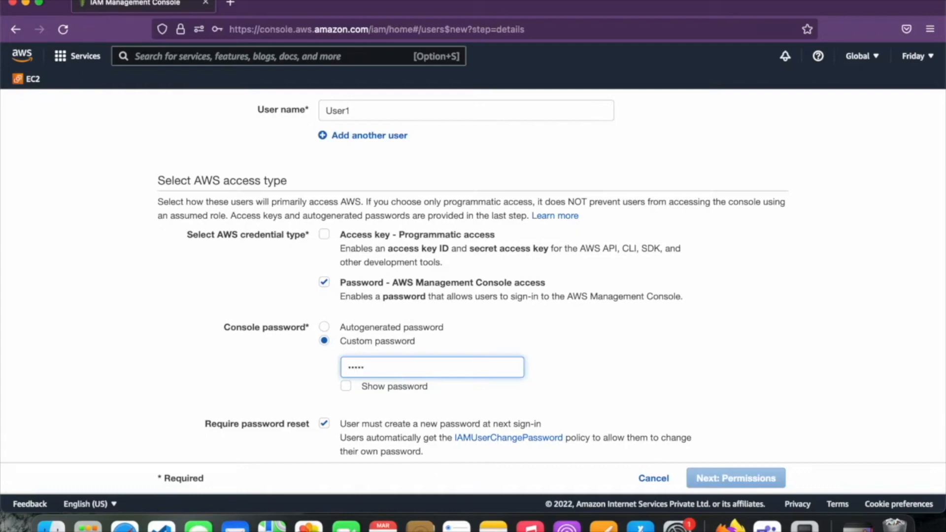
type("****")
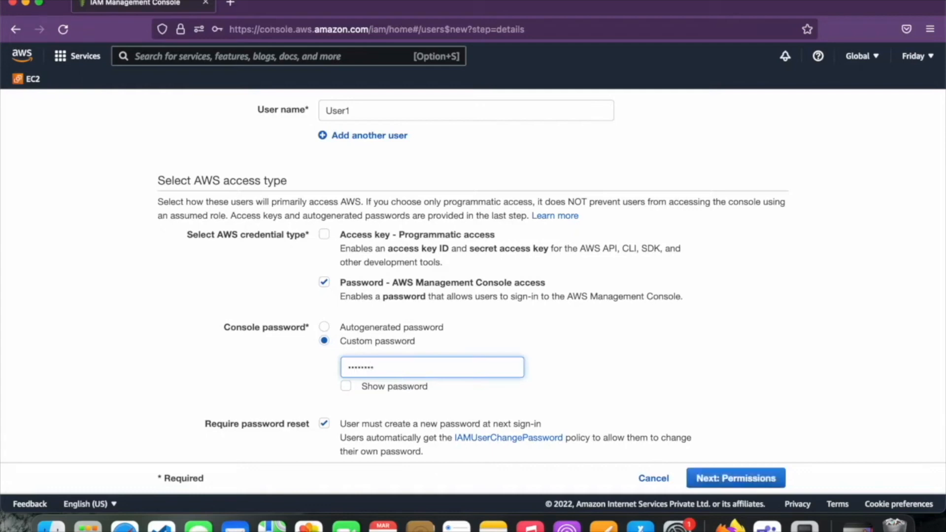
scroll(450, 438, "down", 1)
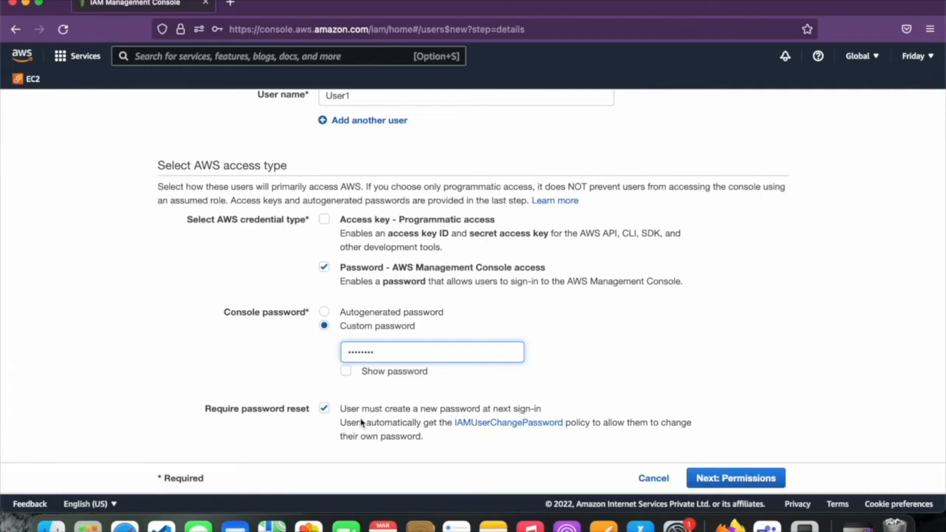
scroll(687, 396, "down", 1)
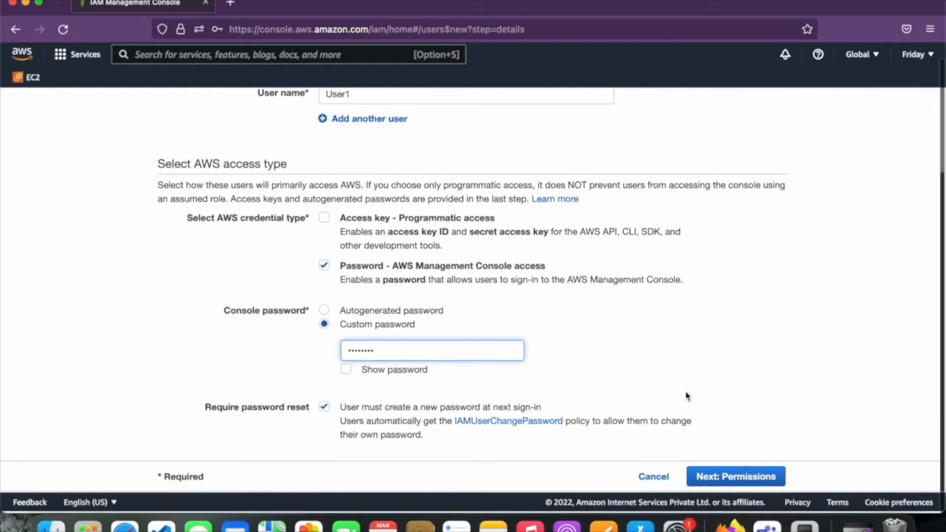
left_click(730, 477)
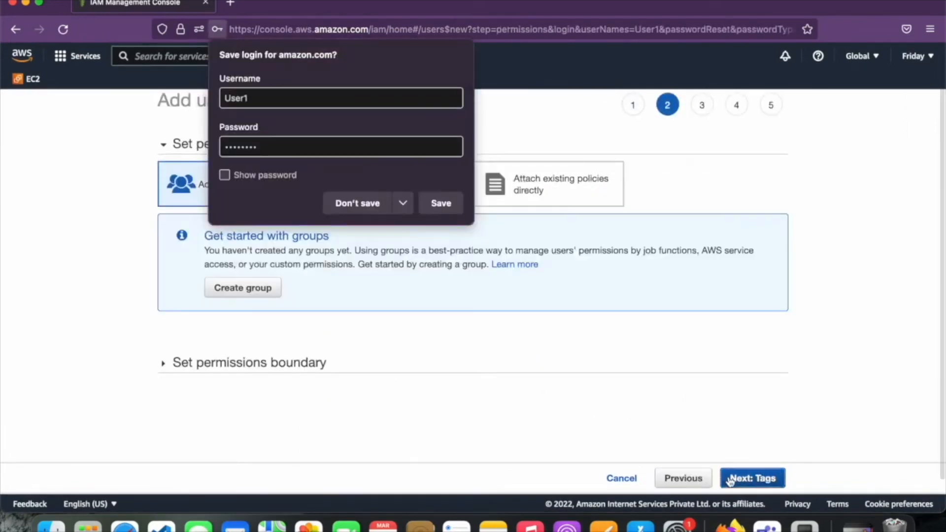
Attach the AdministratorAccess policy directly to User1 and move to the tags step
left_click(385, 205)
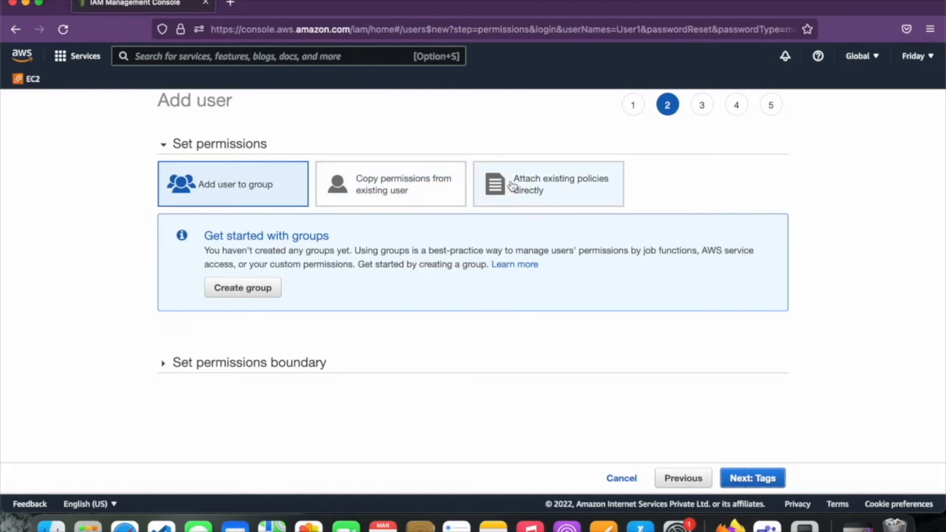
left_click(533, 194)
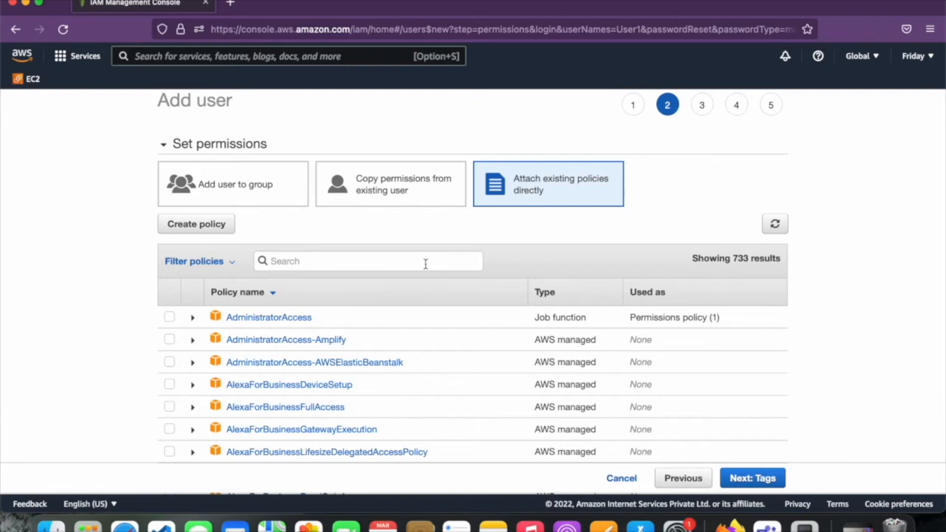
left_click(169, 316)
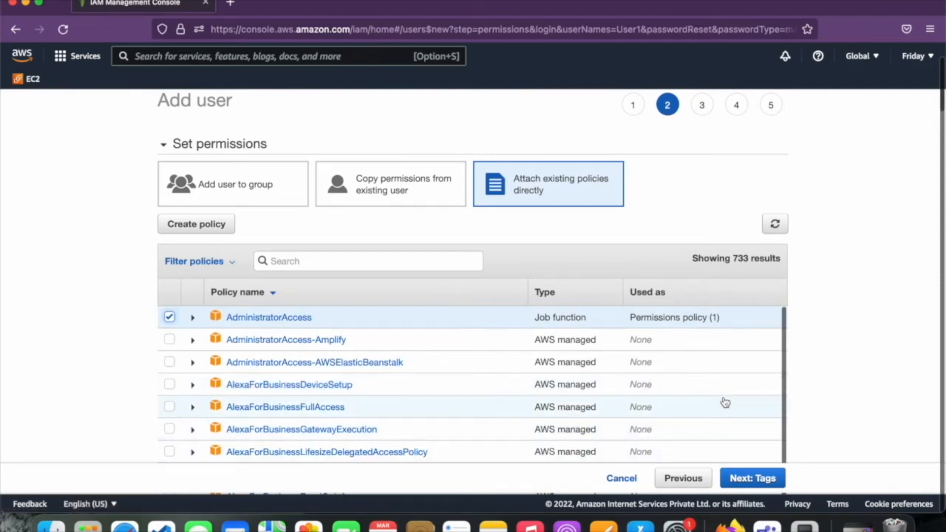
left_click(751, 480)
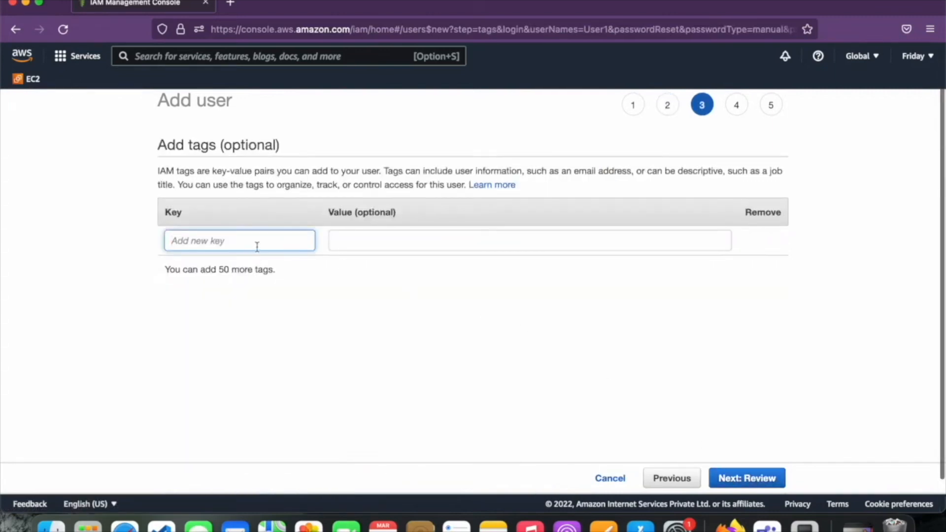
Tag User1 with Department = Cloud Admin and go to the review page
type("Department")
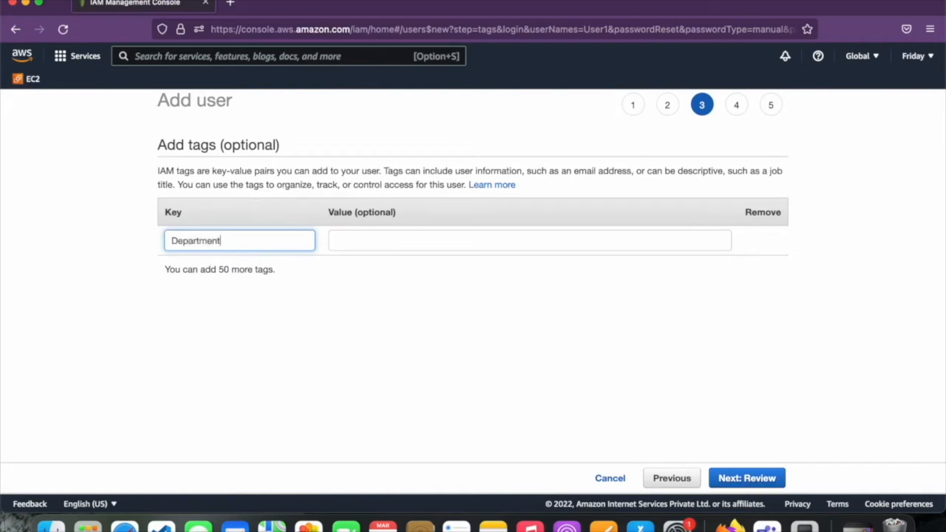
key("Tab")
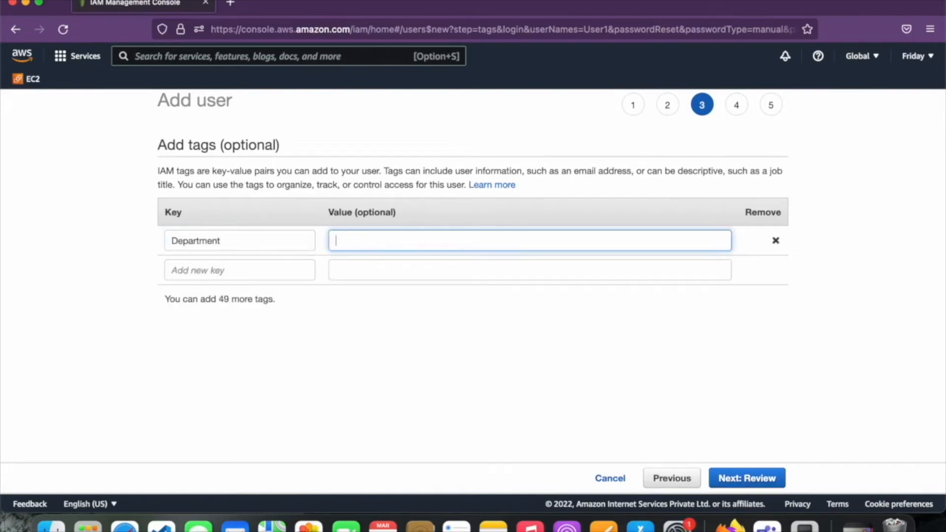
type("Cloud Admin")
left_click(755, 478)
scroll(553, 430, "down", 4)
scroll(554, 430, "up", 2)
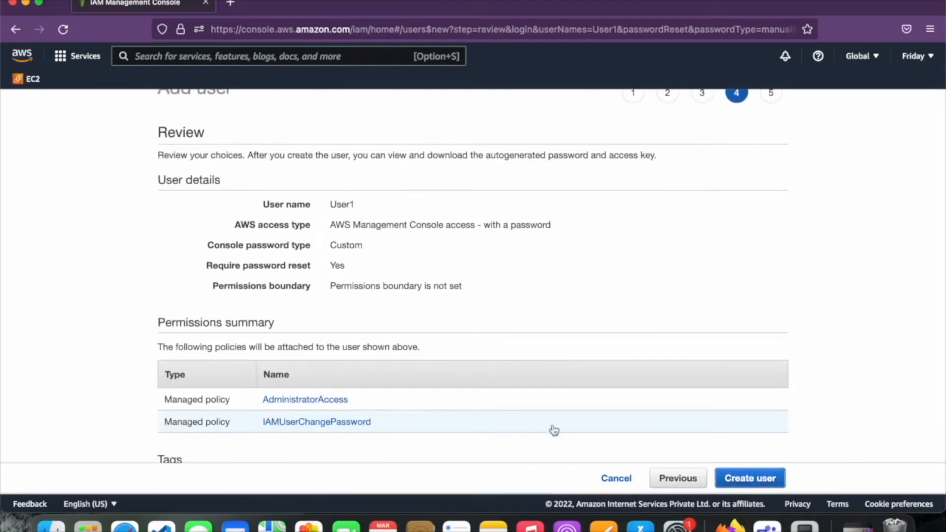
Check User1's details, permissions and tags on the review page, then create the user
scroll(554, 431, "down", 1)
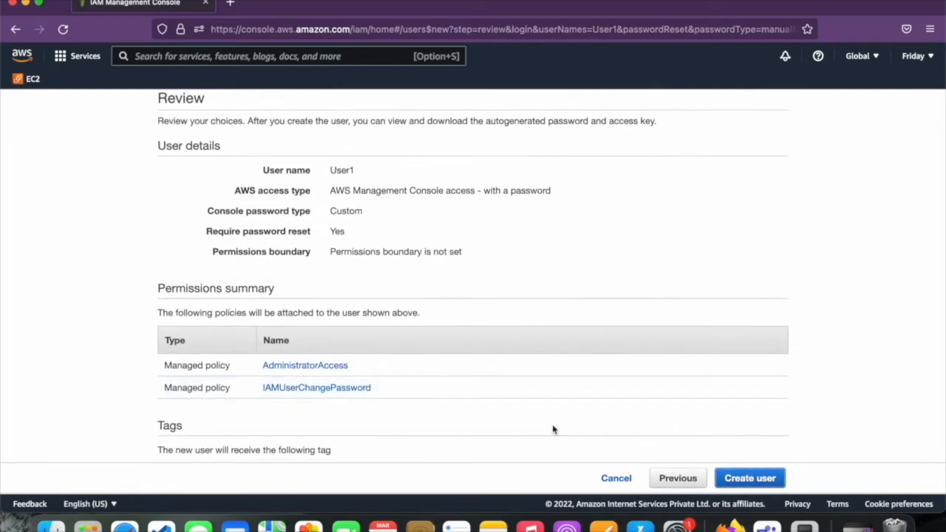
scroll(553, 430, "down", 1)
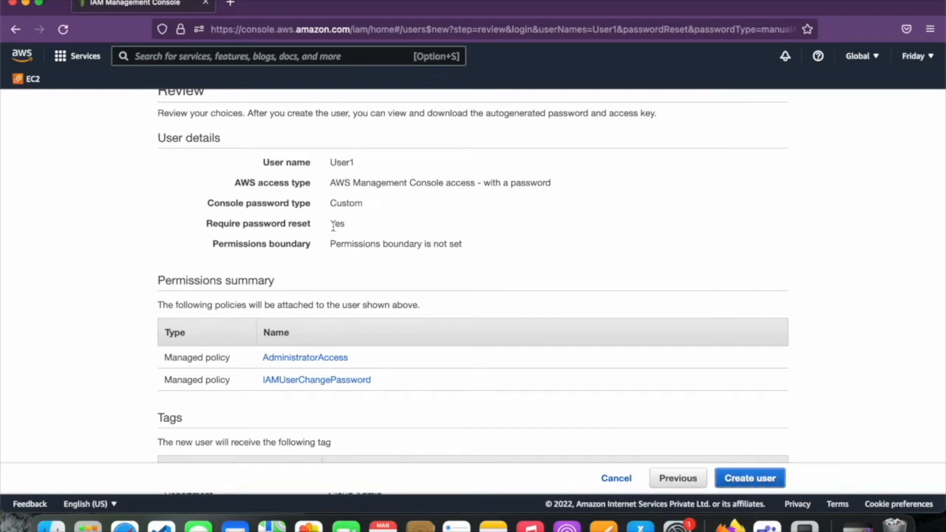
scroll(357, 241, "down", 2)
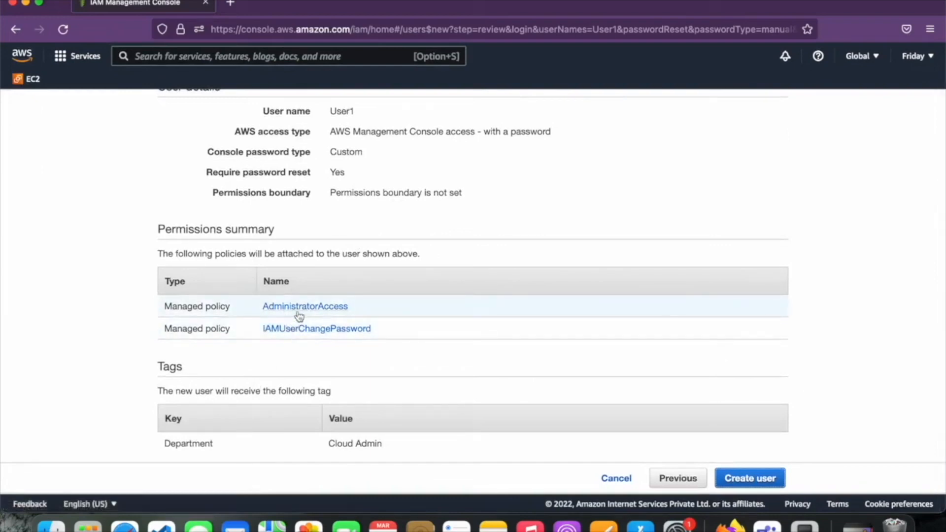
left_click(734, 477)
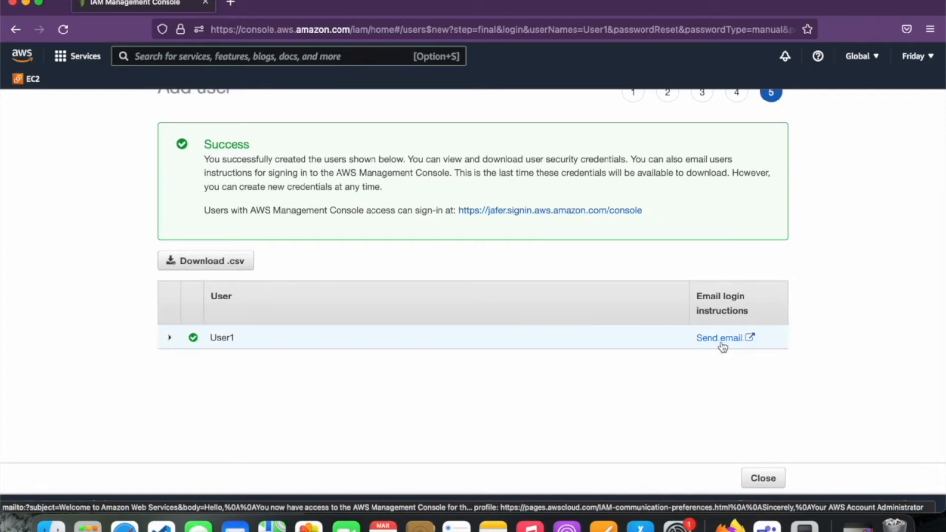
Open Firefox's main menu from the toolbar
left_click(929, 29)
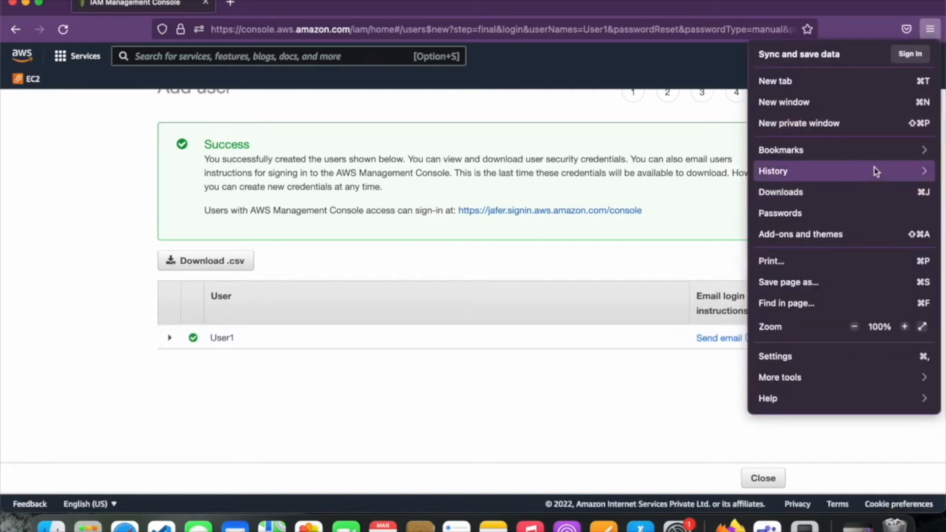
Open a maximised private window and load console.aws.amazon.com/
left_click(887, 118)
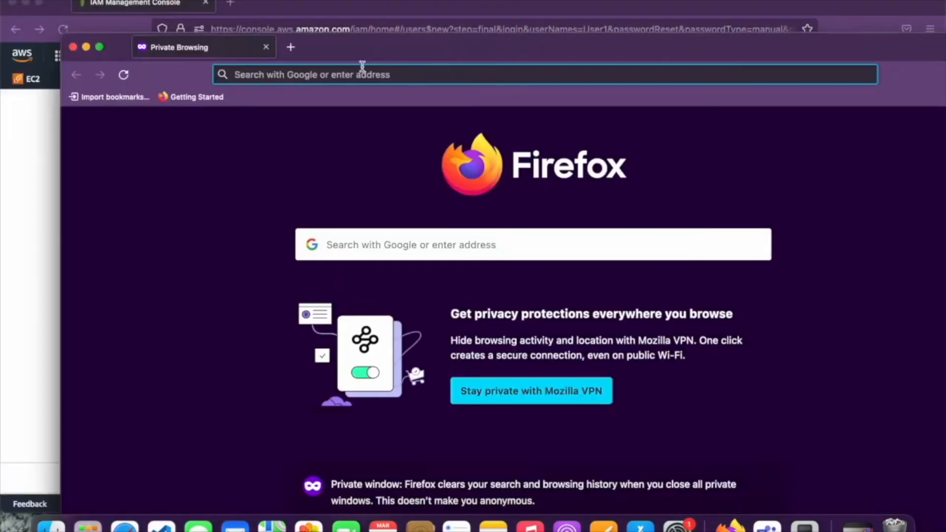
left_click(98, 47)
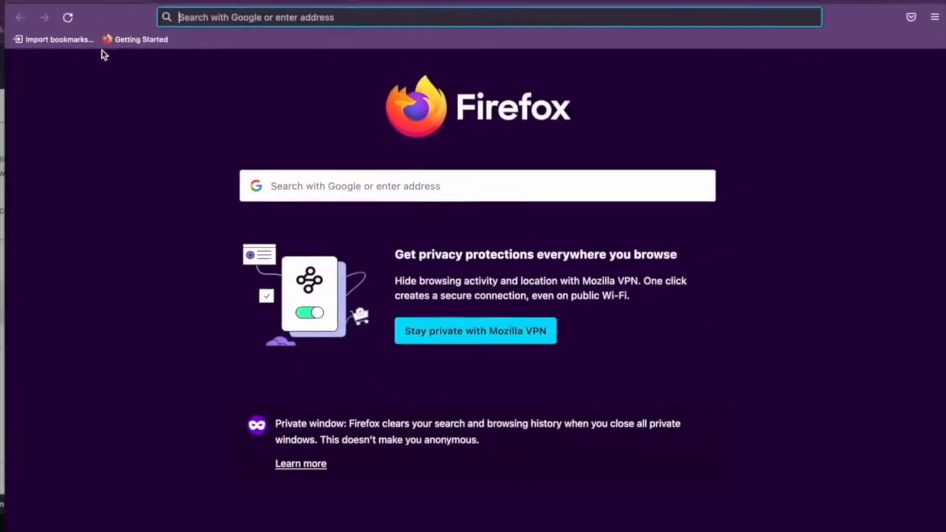
left_click(189, 16)
type("console.aws.amazon.com/")
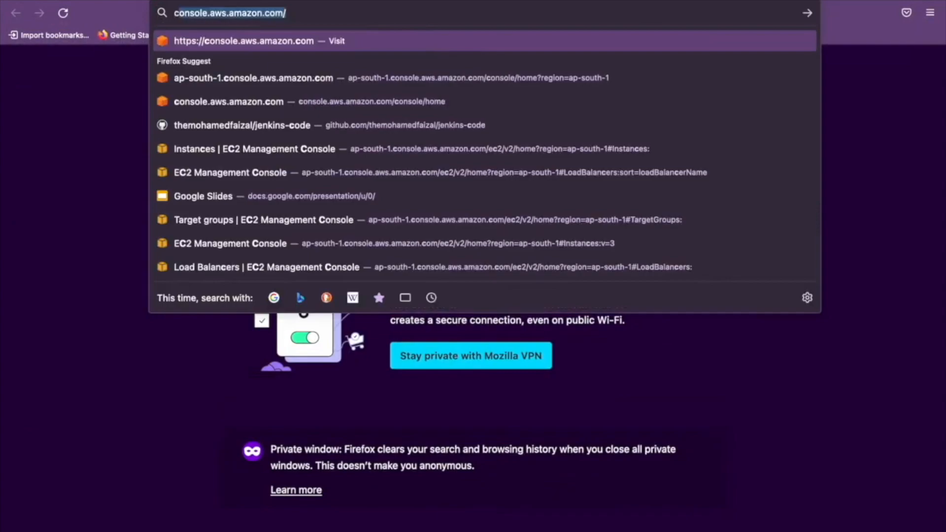
key("Return")
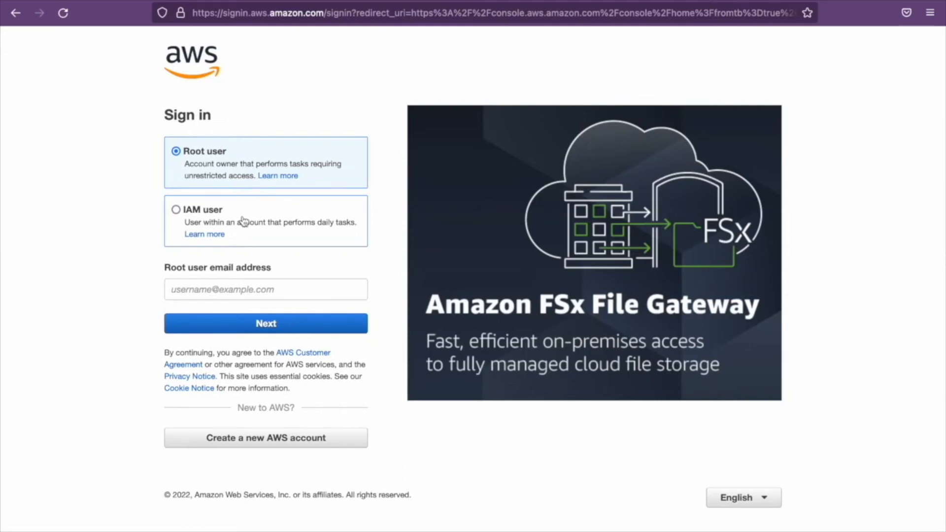
Choose IAM user sign-in on the AWS sign-in page, then return to the IAM console's success page
left_click(242, 220)
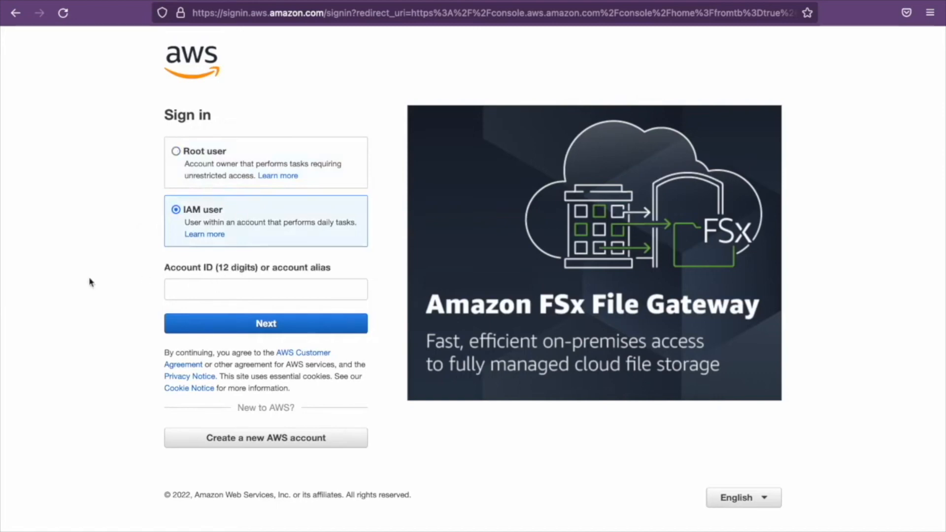
key("ctrl+Left")
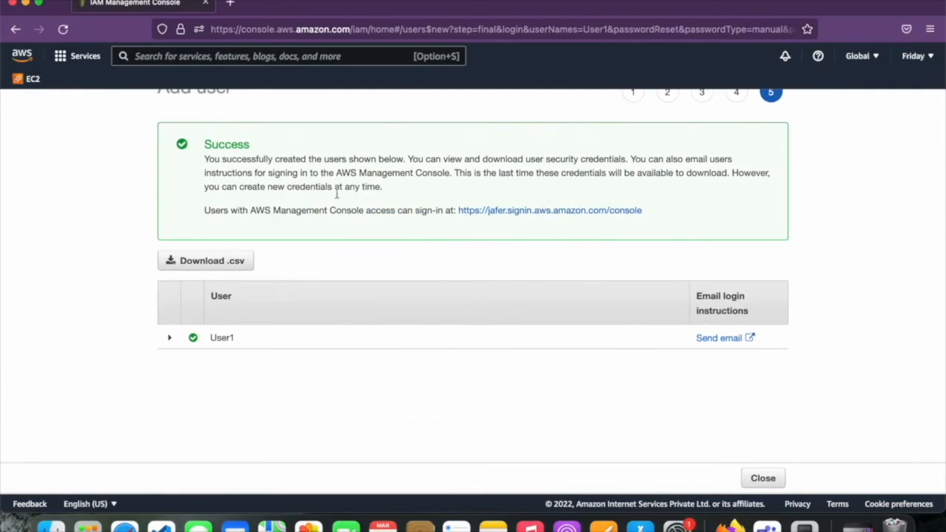
scroll(291, 111, "up", 2)
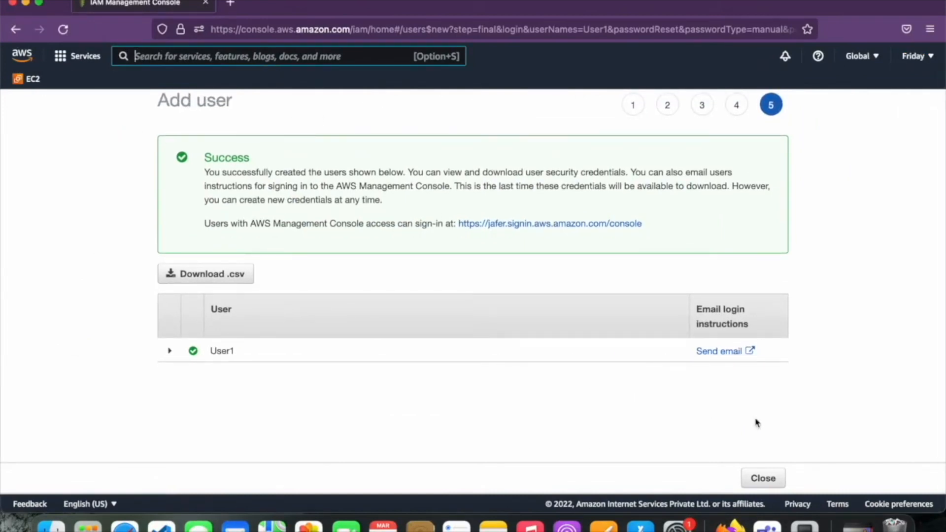
Finish the user wizard and delete the account alias from the IAM dashboard
left_click(760, 481)
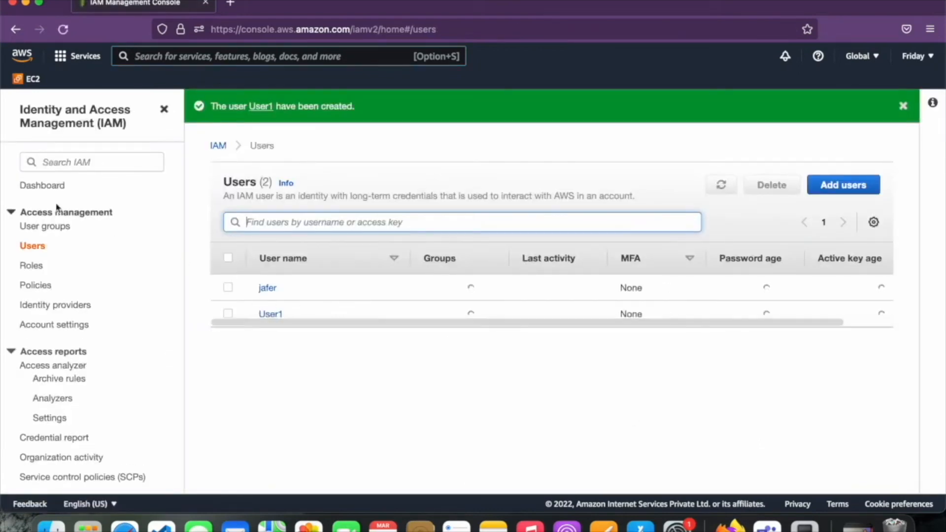
left_click(50, 188)
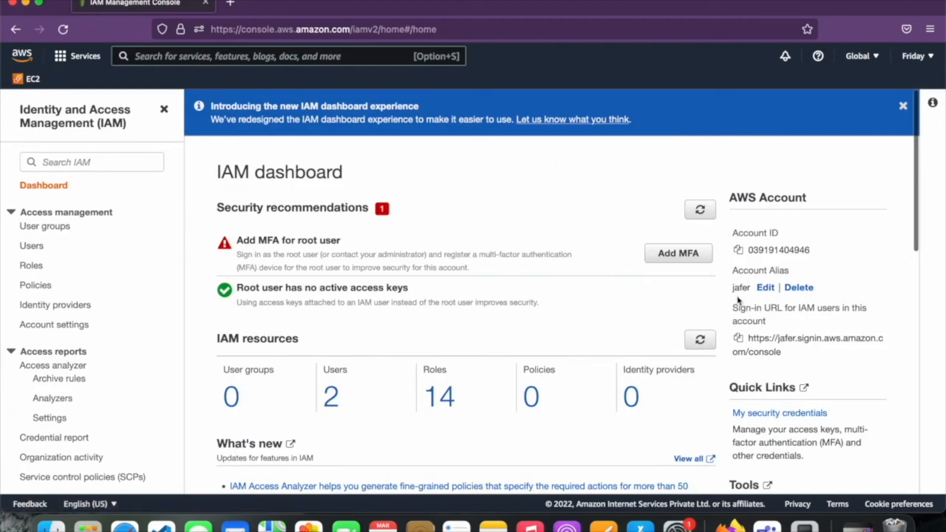
left_click(796, 288)
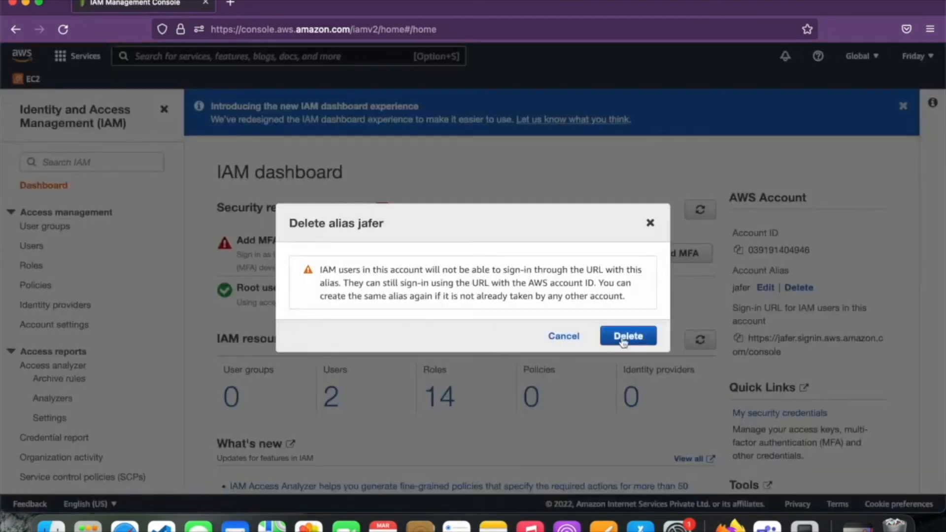
left_click(624, 339)
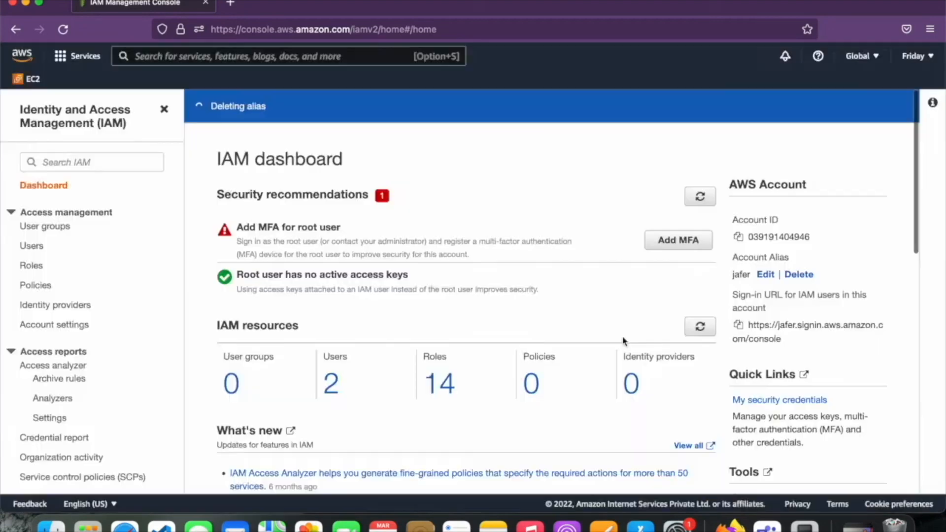
Copy the account ID and paste it into the sign-in form's account field
left_click(738, 240)
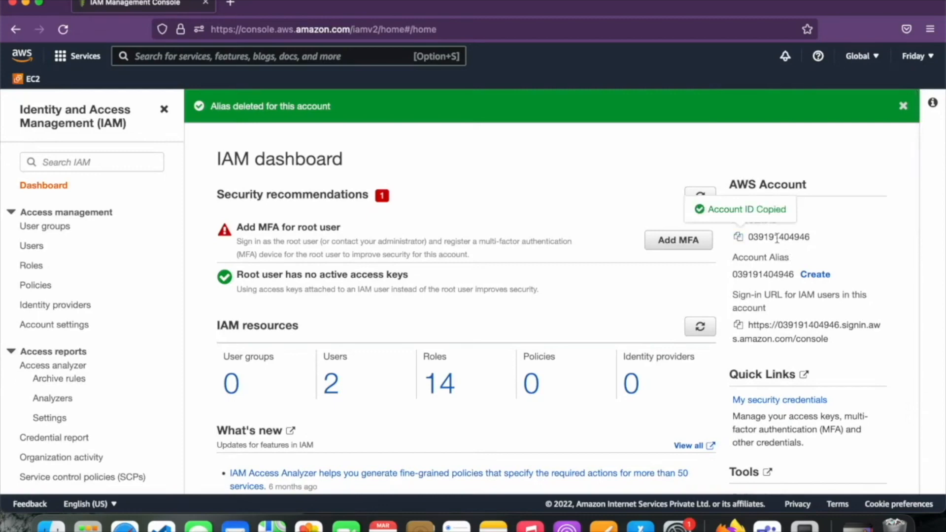
key("ctrl+Right")
left_click(333, 289)
key("super+v")
left_click(811, 276)
Try saving 'love' as the account alias
left_click(472, 266)
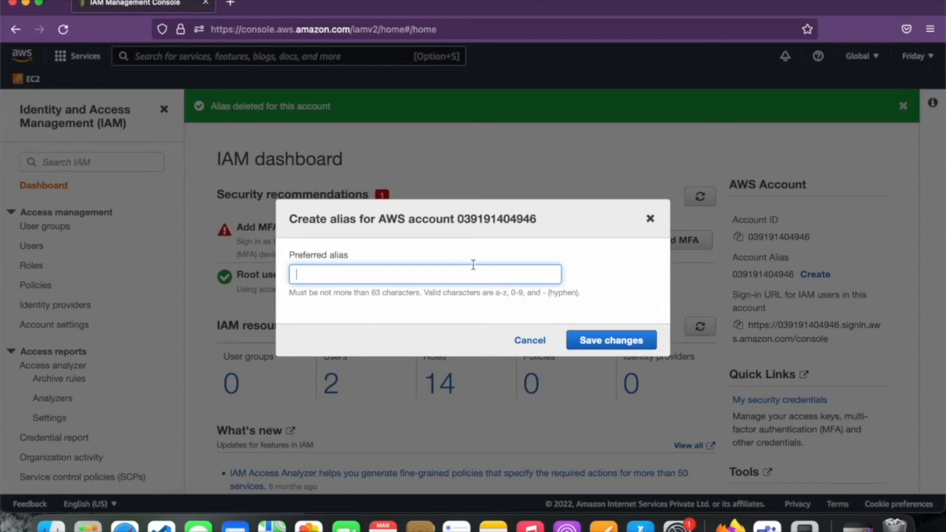
type("love")
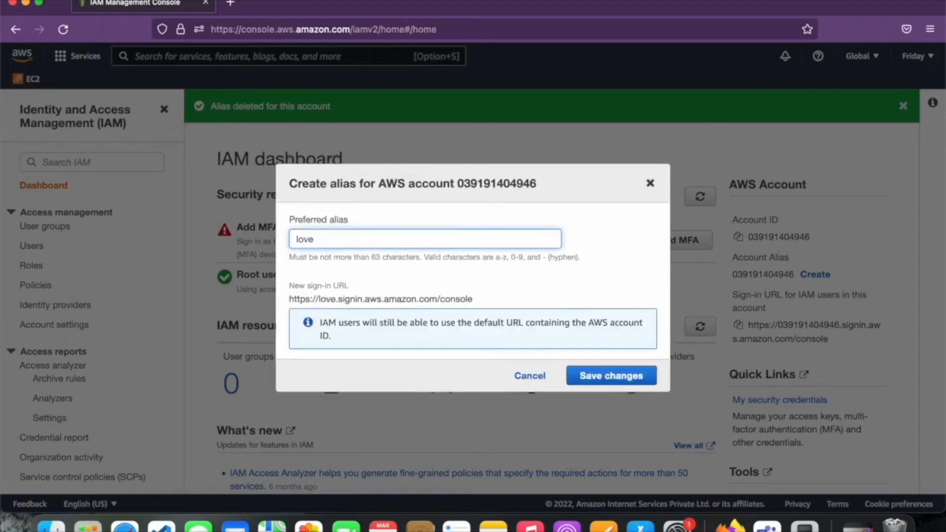
left_click(571, 375)
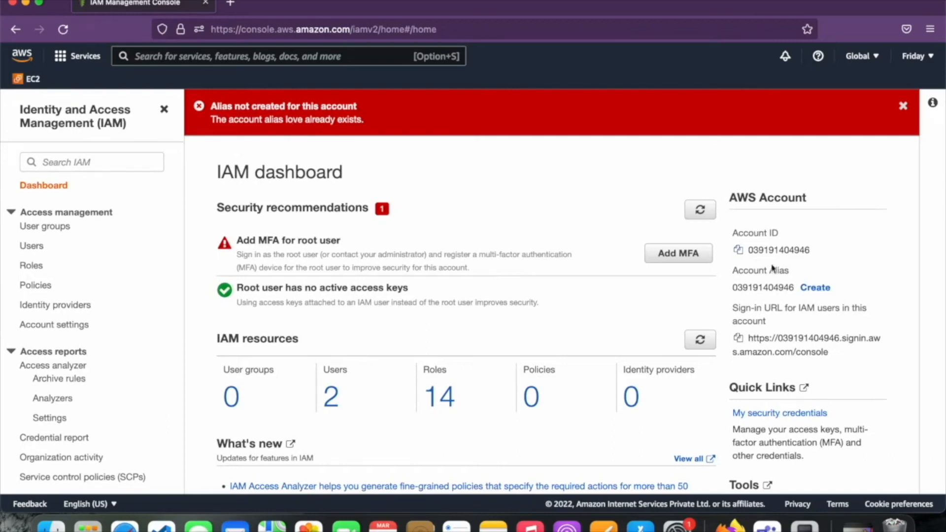
Create the account alias 'jafer' and dismiss the confirmation banner
left_click(821, 291)
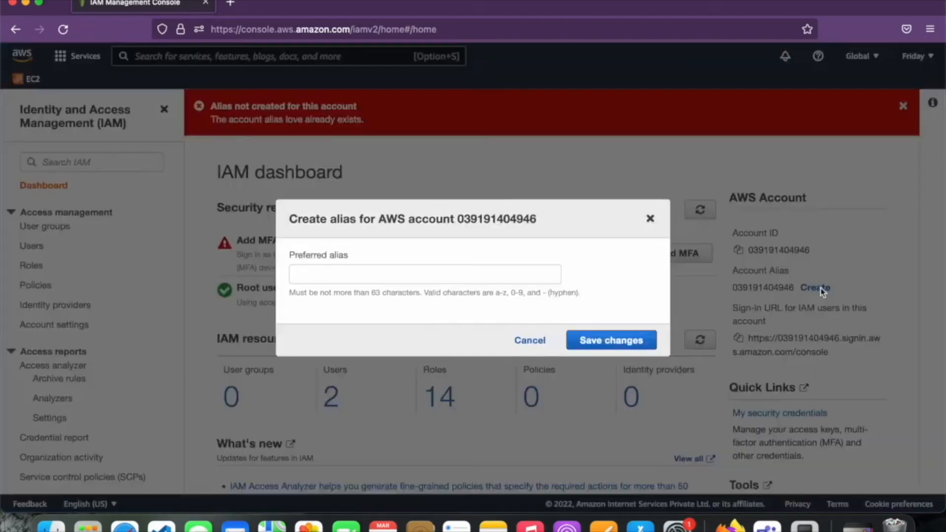
left_click(408, 276)
type("jafer")
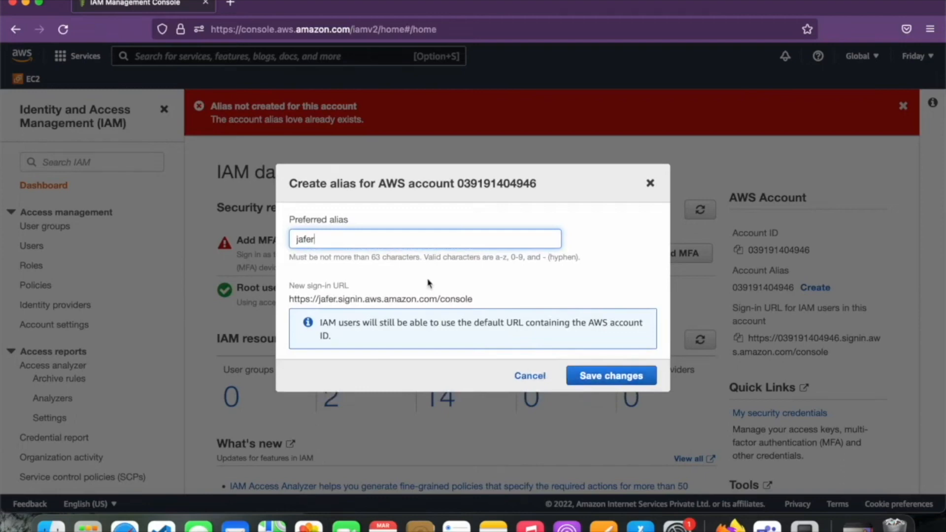
left_click(578, 370)
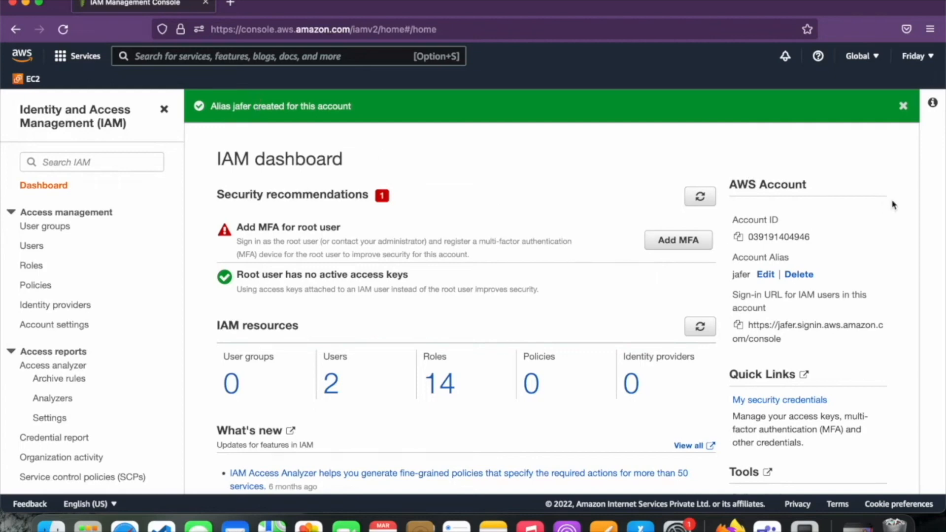
left_click(905, 115)
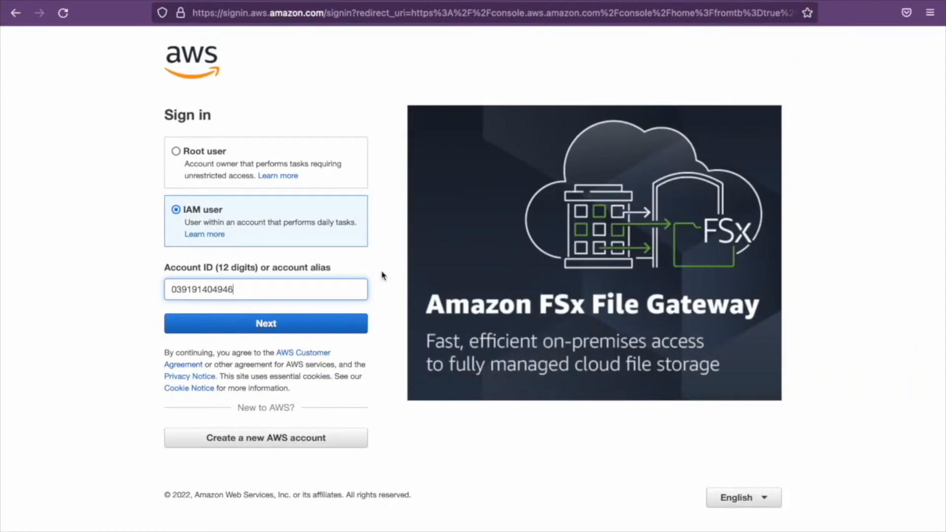
Replace the account ID with the alias 'jafer' on the sign-in page and continue
left_click(365, 289)
key("BackSpace")
key("BackSpace")
key("BackSpace")
key("BackSpace")
key("BackSpace")
key("BackSpace")
key("BackSpace")
key("BackSpace")
key("BackSpace")
key("BackSpace")
key("BackSpace")
key("BackSpace")
type("jafer")
left_click(344, 327)
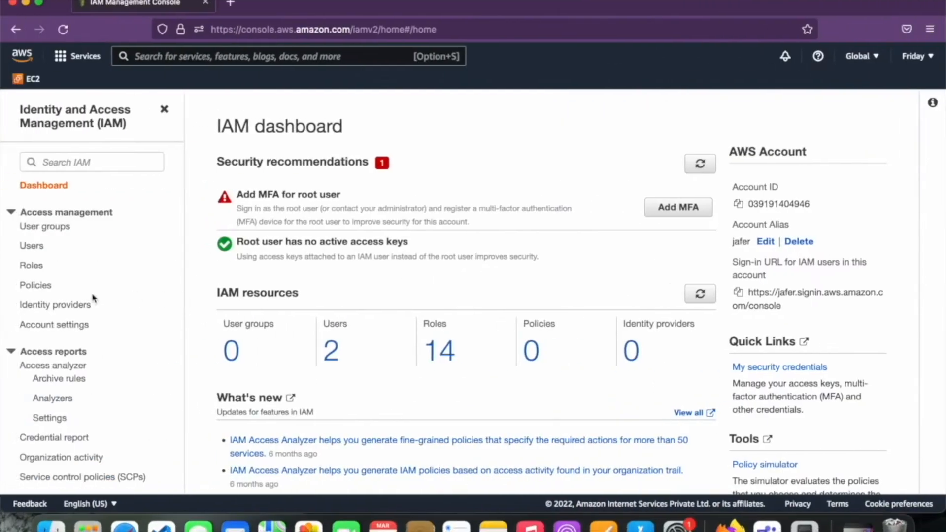
Open the IAM Users list, then submit the User1 sign-in with its username and password
left_click(37, 249)
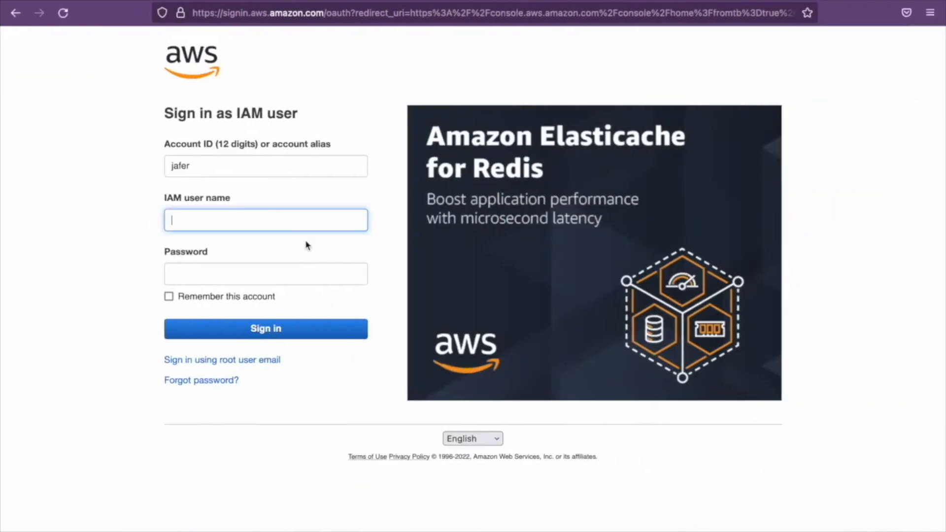
type("user1")
left_click(314, 275)
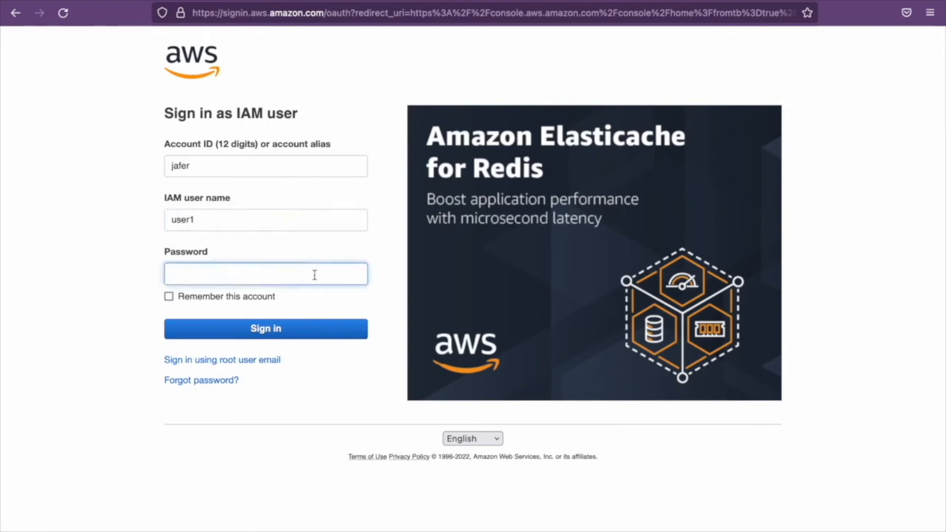
type("***")
key("Return")
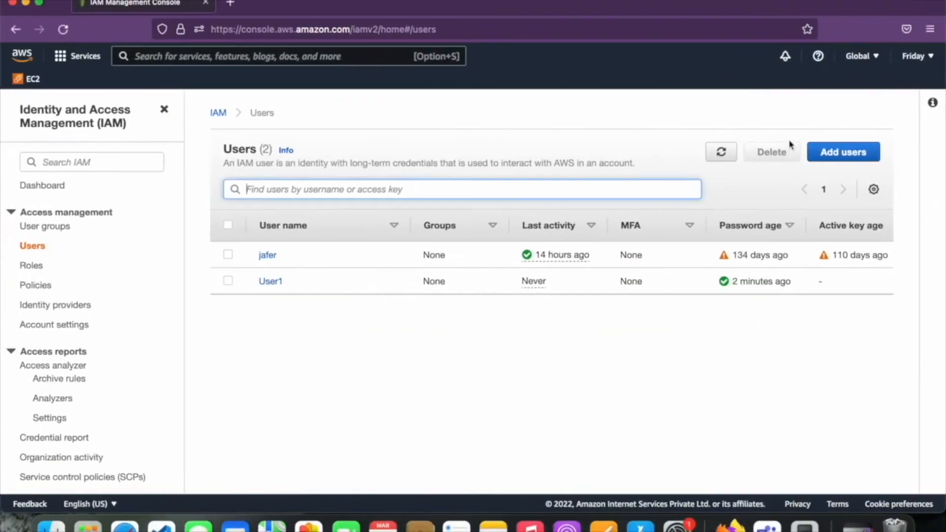
Start adding IAM user 'test1' with AWS Management Console password access
left_click(816, 157)
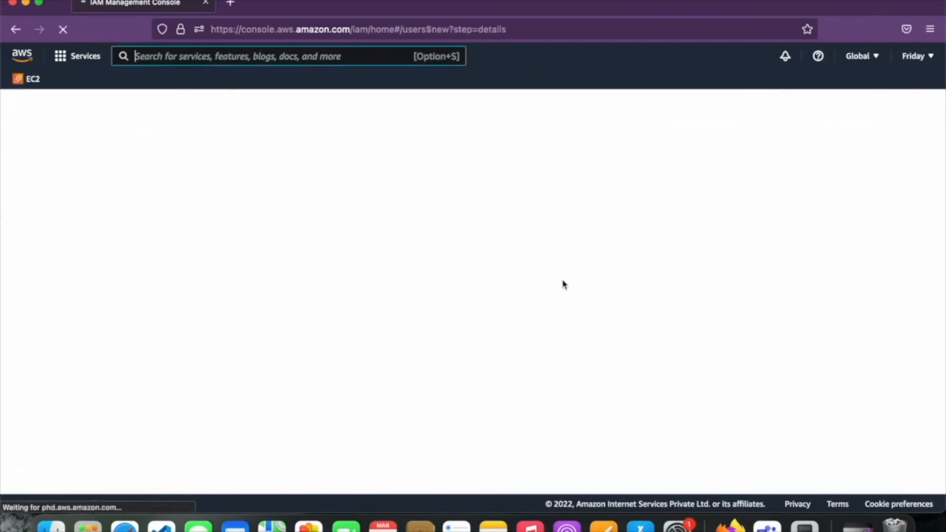
scroll(564, 284, "down", 1)
scroll(388, 435, "down", 1)
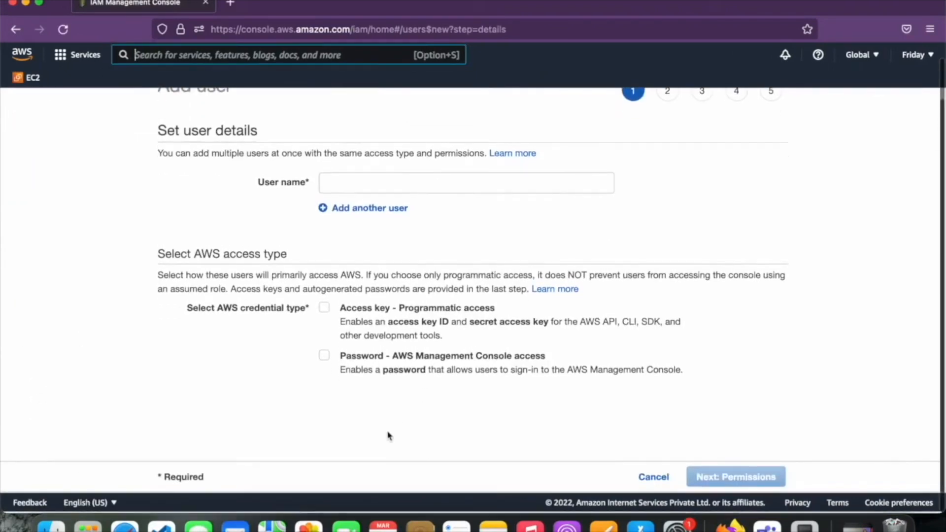
right_click(388, 435)
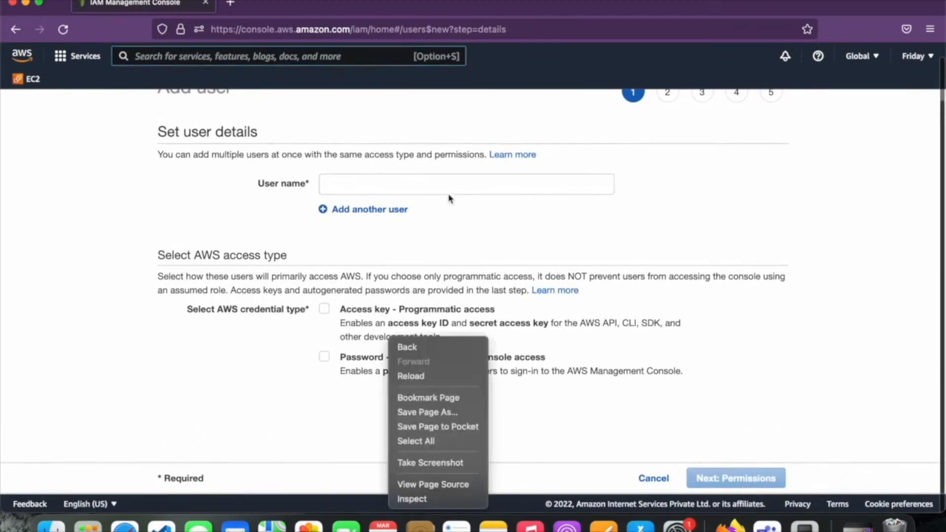
left_click(490, 194)
type("test1")
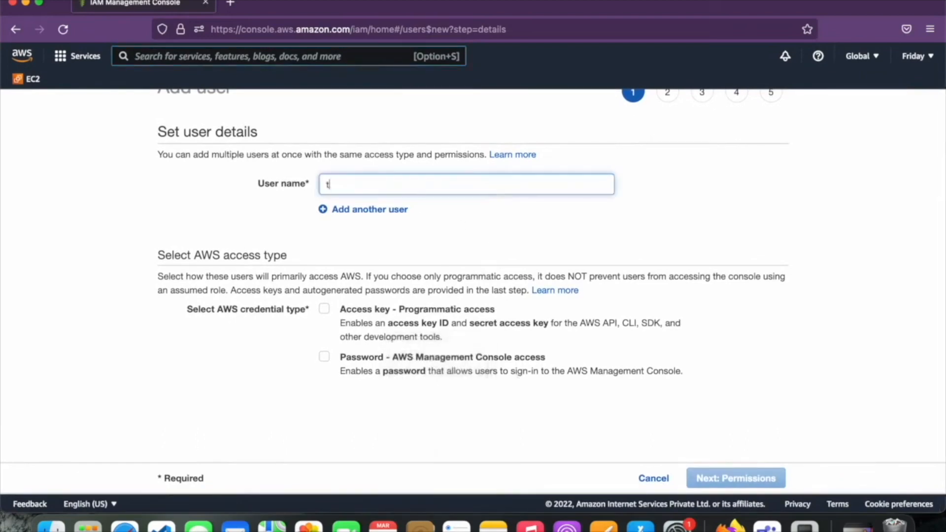
left_click(437, 355)
scroll(437, 355, "down", 3)
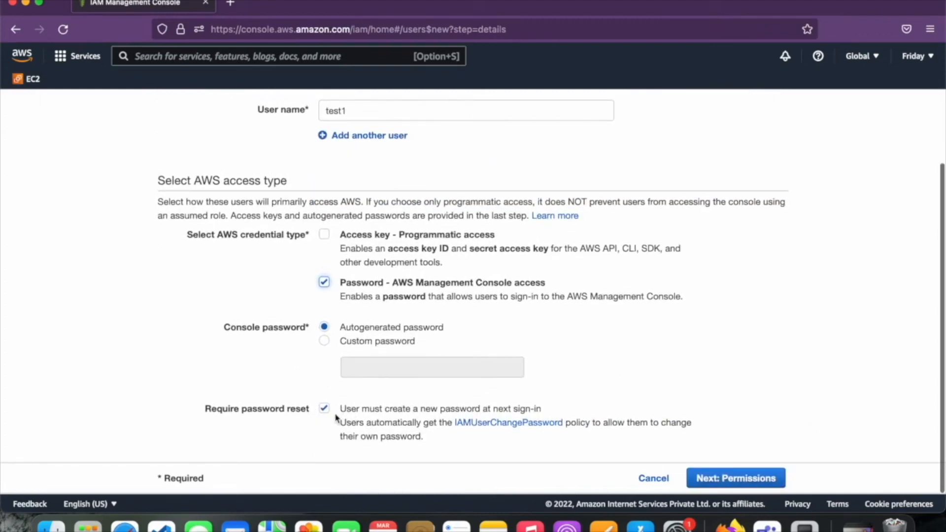
key("ctrl+Right")
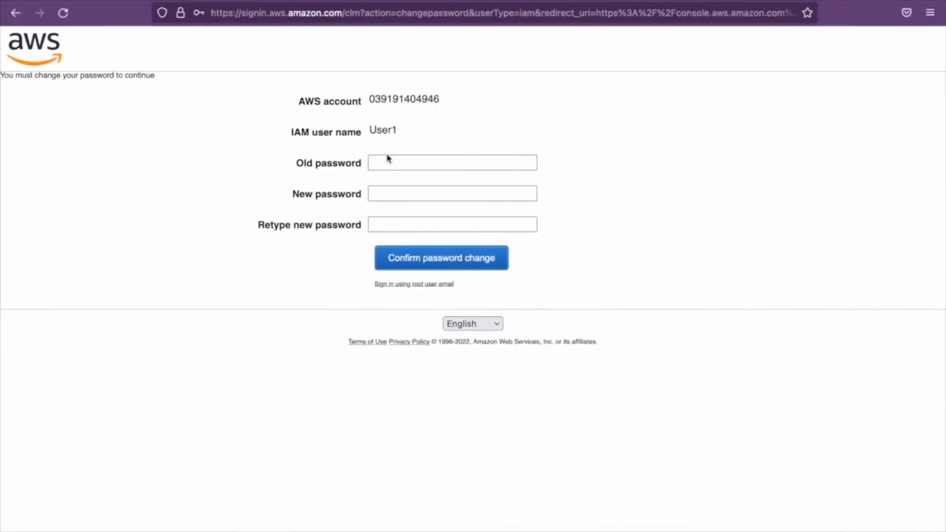
Enter User1's old password and the new password, then confirm the password change
left_click(441, 158)
type("••••••••")
key("Tab")
type("•••••••••")
key("Tab")
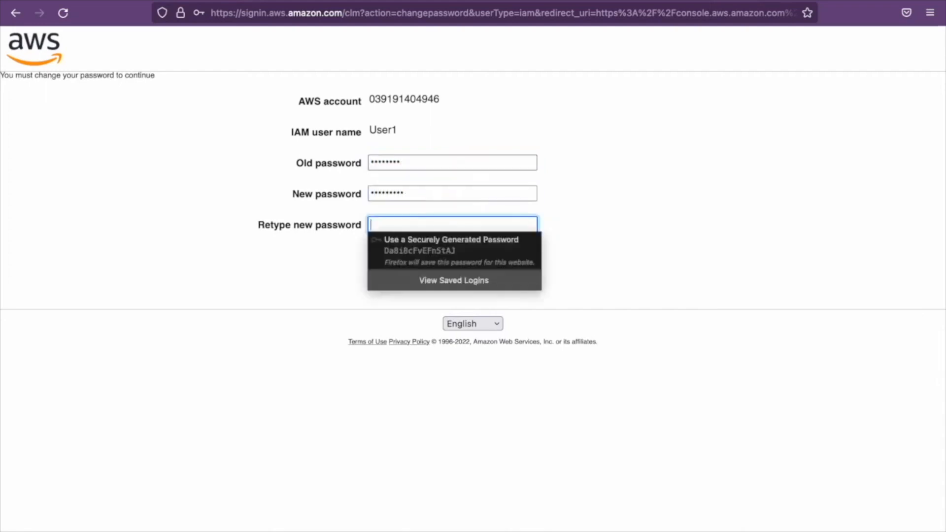
type("•••••••••")
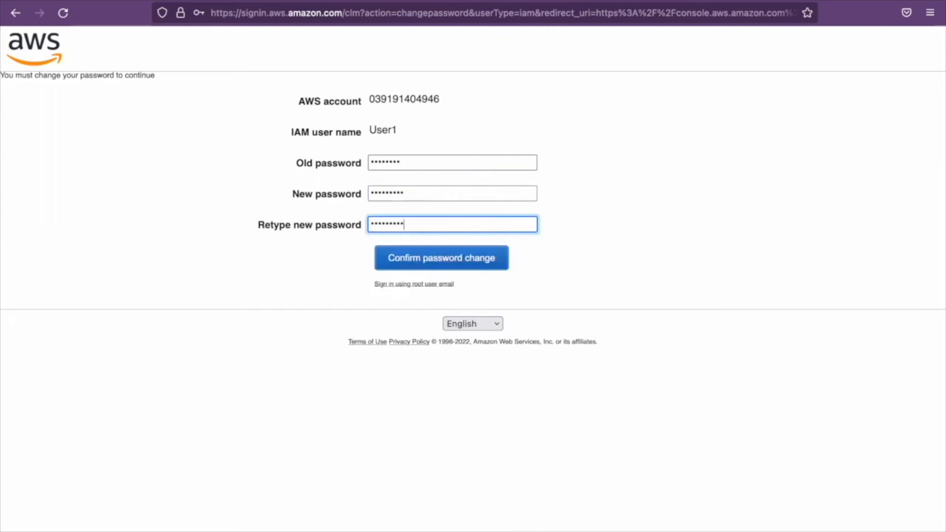
left_click(474, 262)
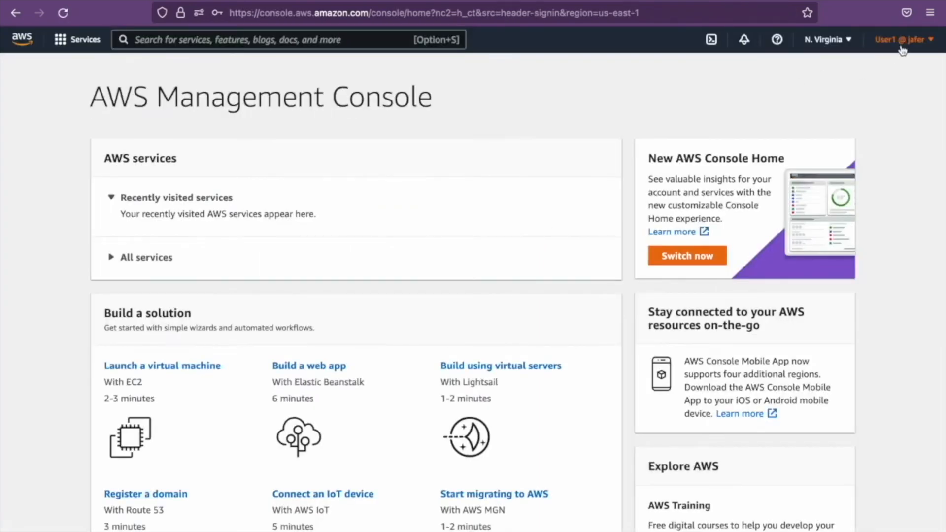
As User1, check the signed-in account, then find IAM by search and view its Users list
left_click(899, 43)
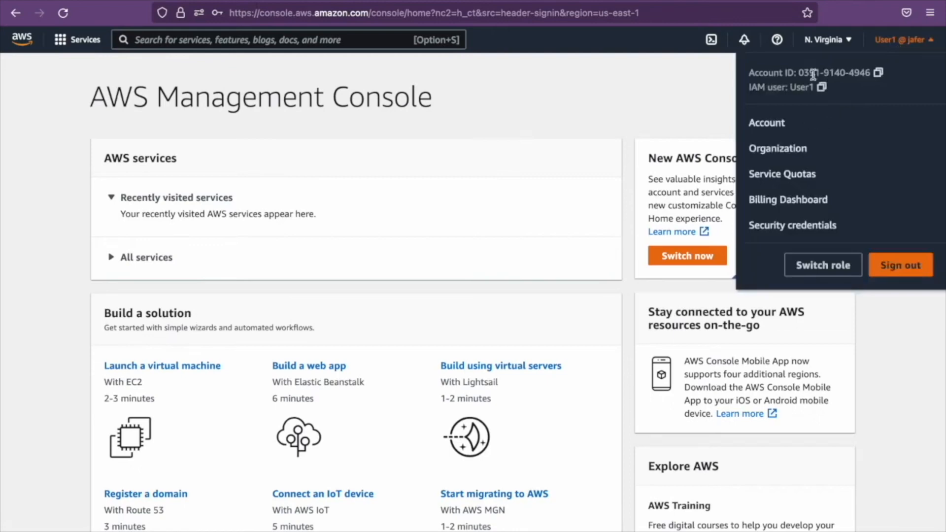
left_click(690, 81)
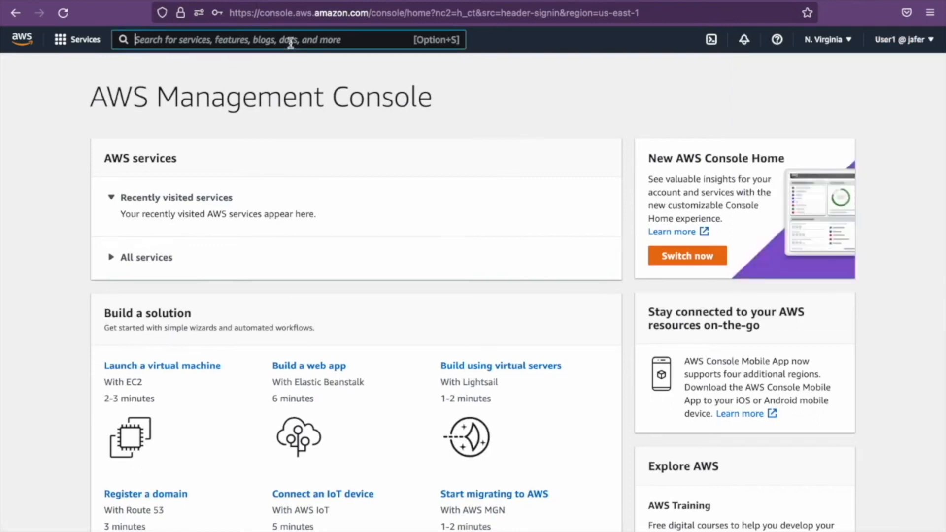
type("IAM")
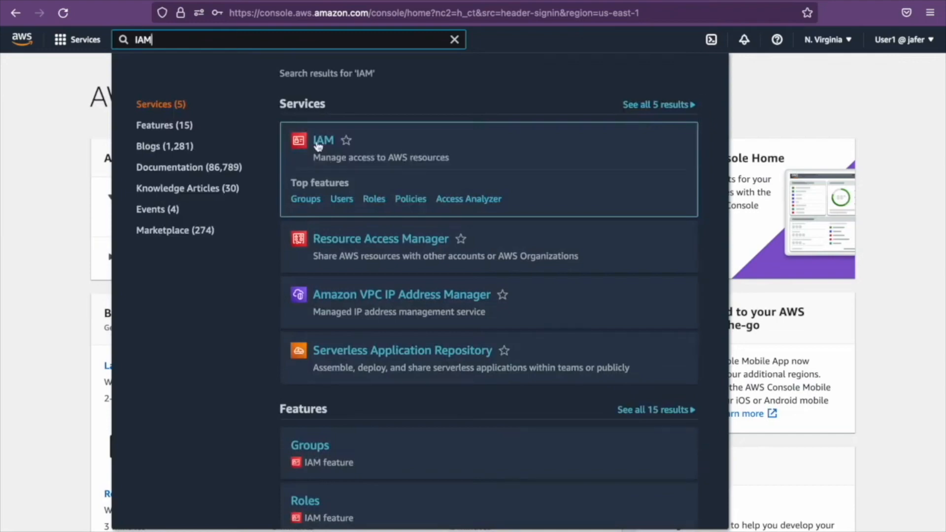
left_click(318, 143)
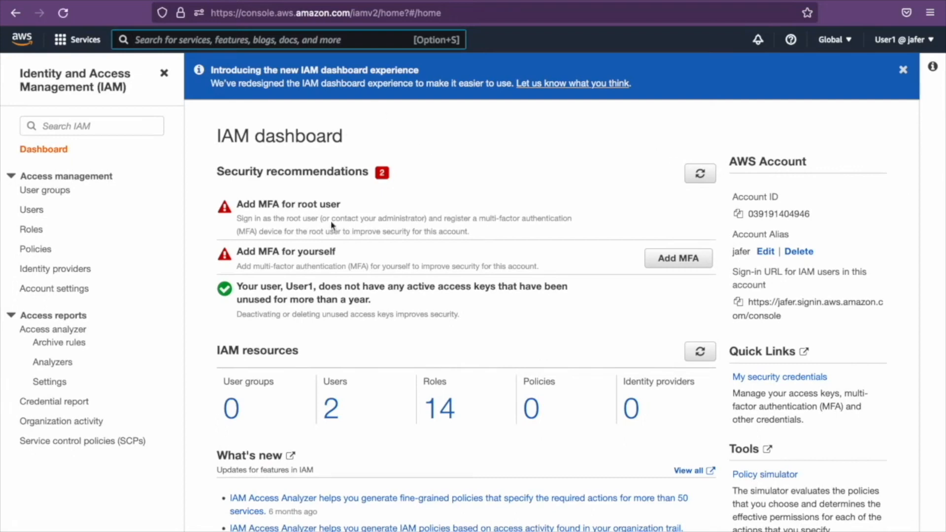
left_click(39, 212)
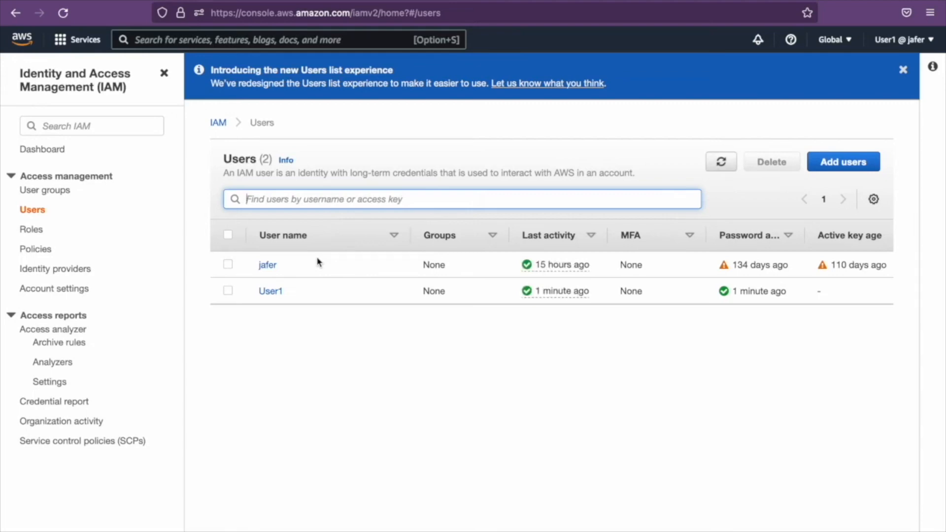
key("ctrl+Left")
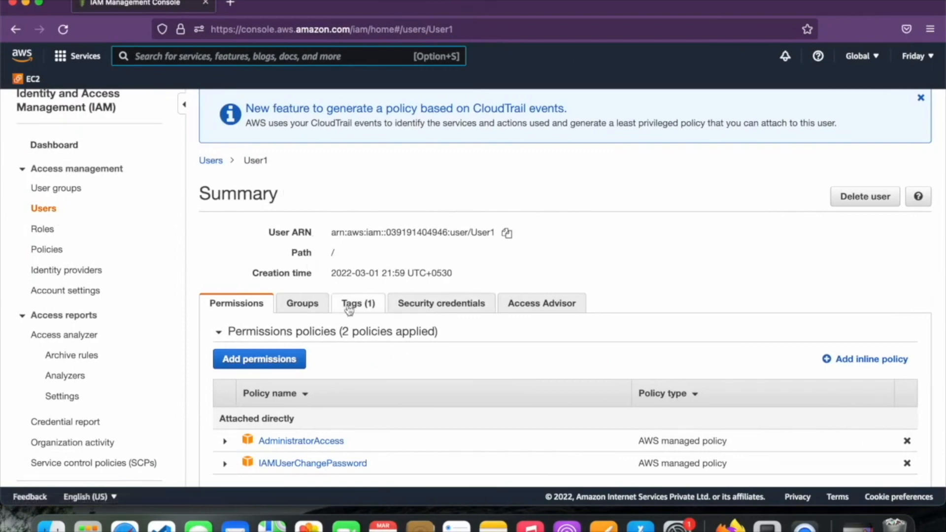
Detach AdministratorAccess from User1's permissions, leaving only IAMUserChangePassword
scroll(307, 338, "down", 4)
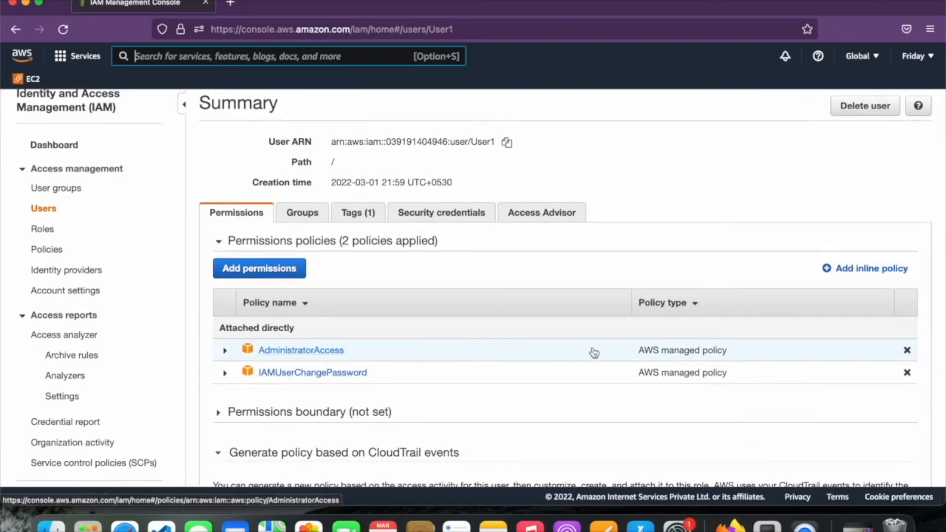
left_click(907, 351)
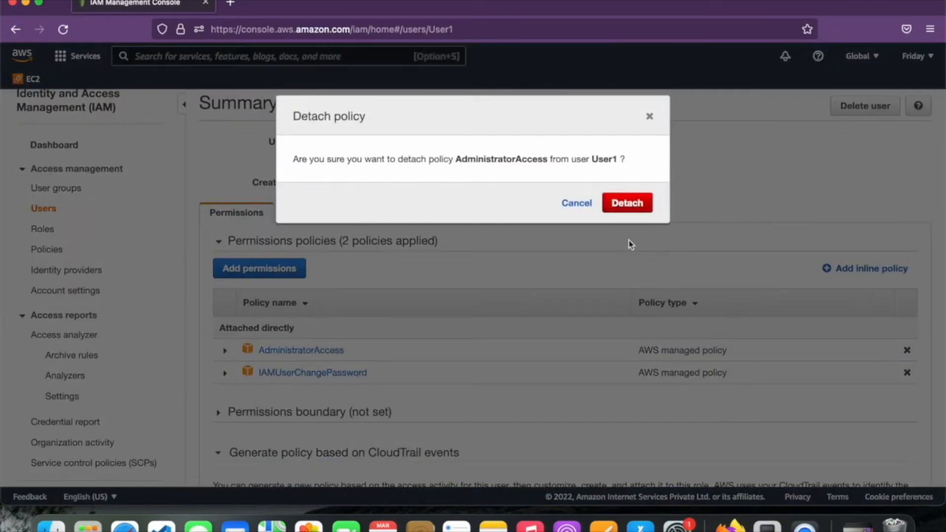
left_click(641, 206)
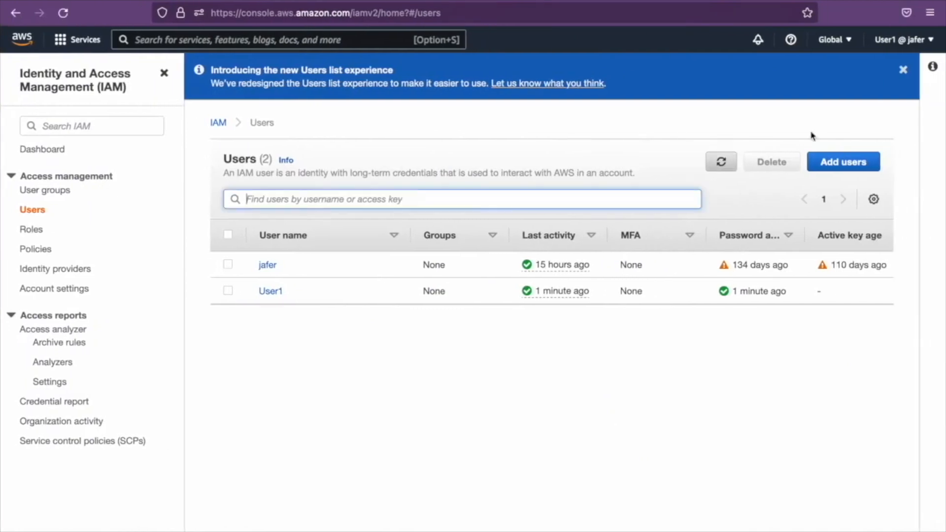
Reload User1's users page to recheck access, then view the admin's empty User groups page
left_click(921, 39)
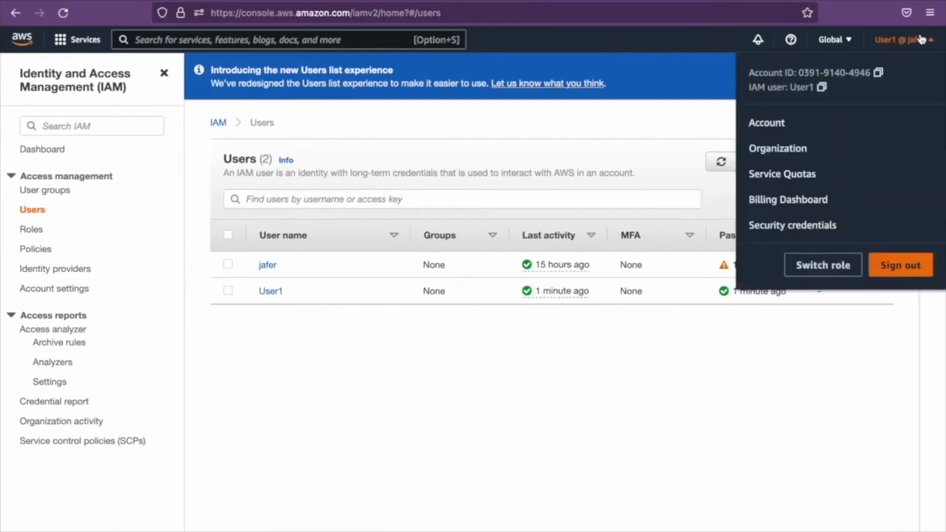
left_click(670, 86)
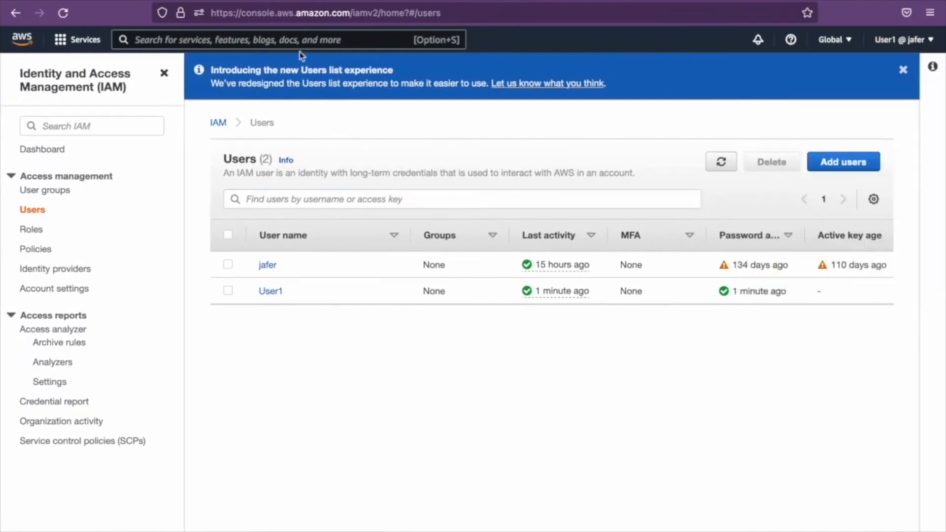
left_click(58, 15)
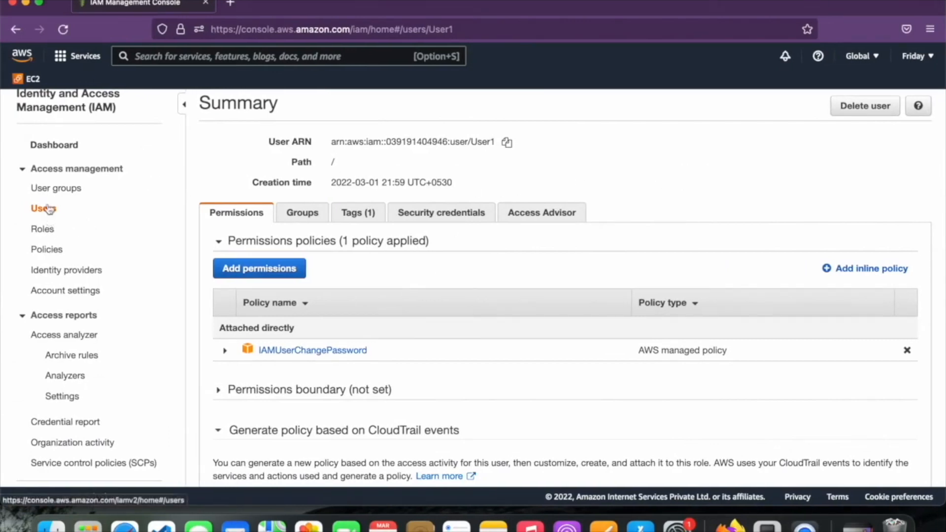
left_click(72, 195)
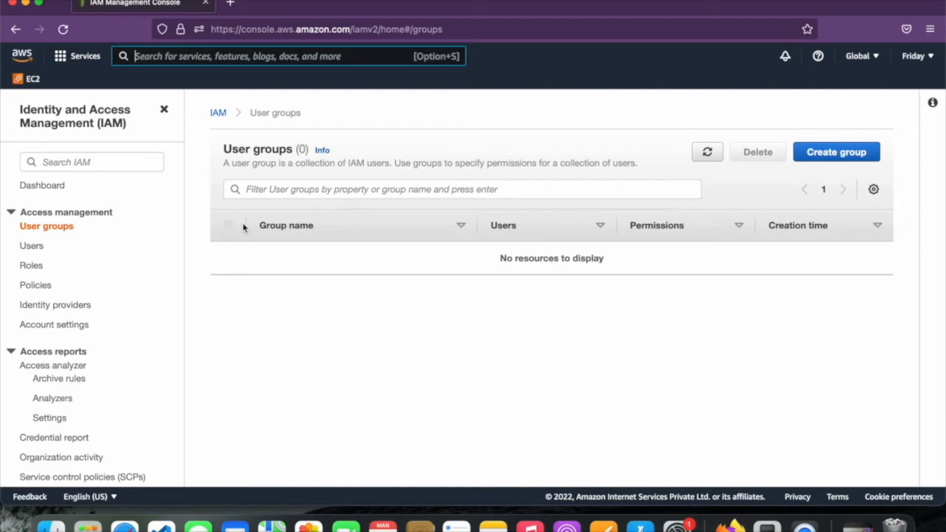
Start a new user group and enter its name beginning 'Cloud'
left_click(859, 154)
left_click(409, 254)
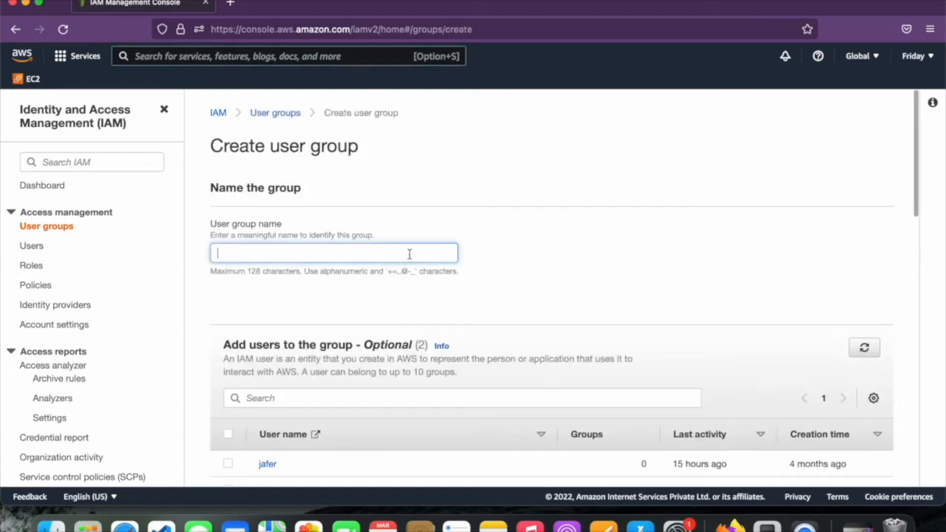
type("Clo")
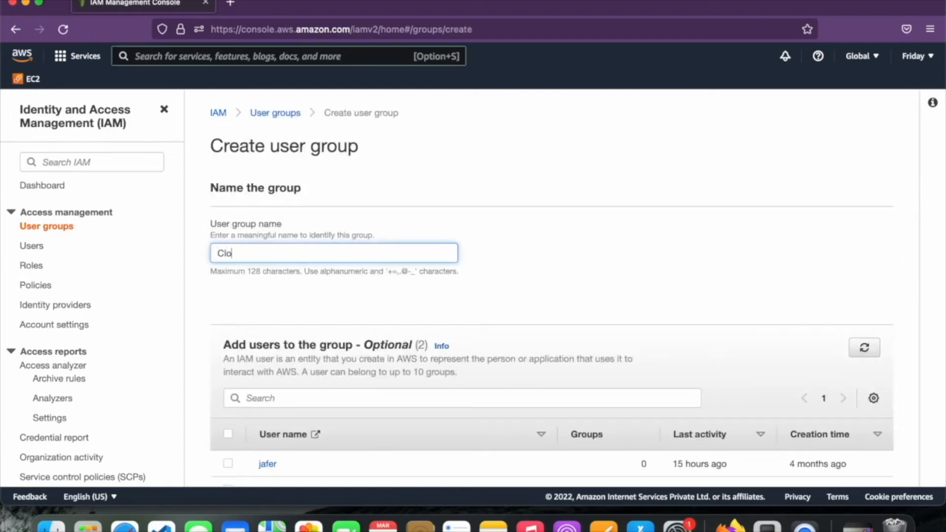
type("ud Admin")
scroll(513, 376, "down", 3)
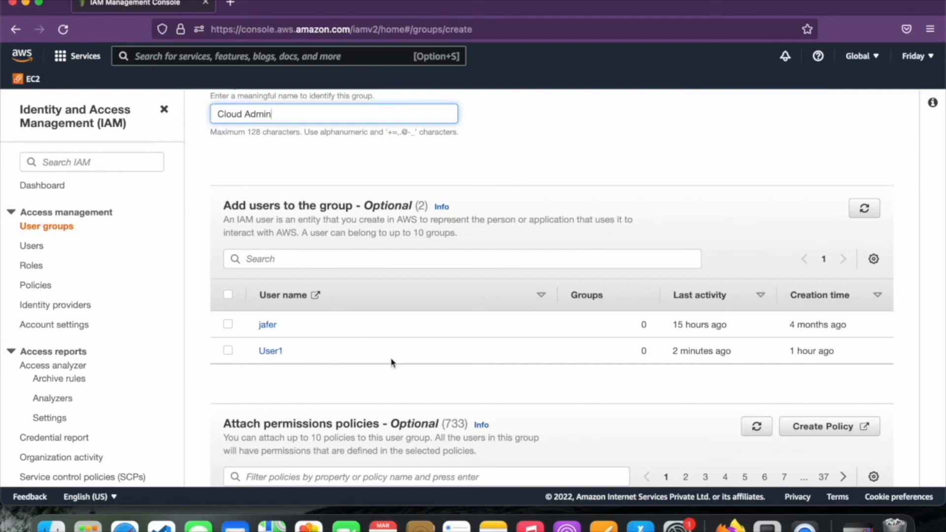
scroll(393, 363, "down", 5)
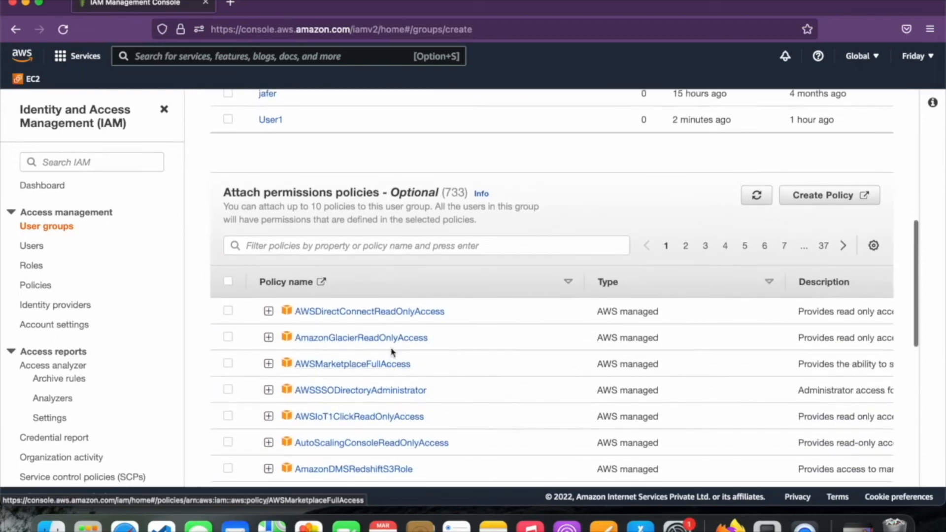
Filter policies by 'admin', select AdministratorAccess, and submit the group
left_click(432, 246)
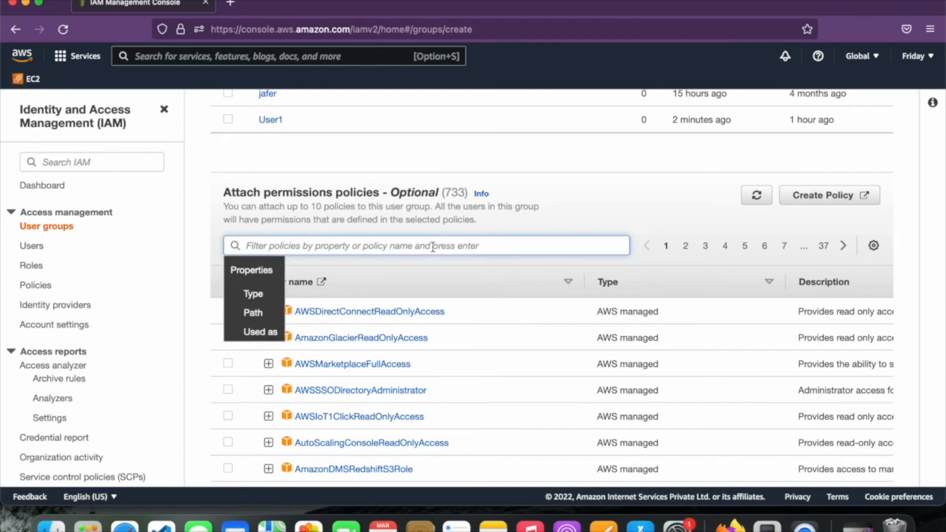
type("admi")
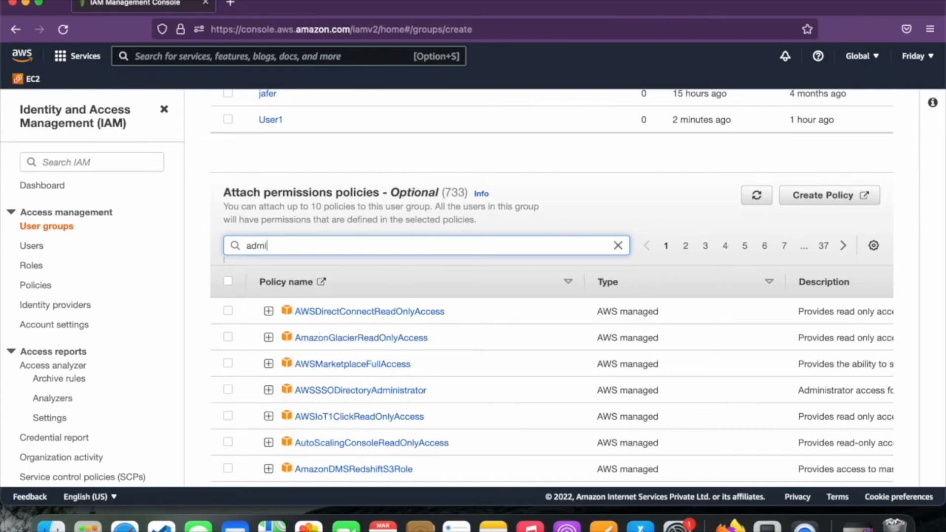
type("n")
key("Return")
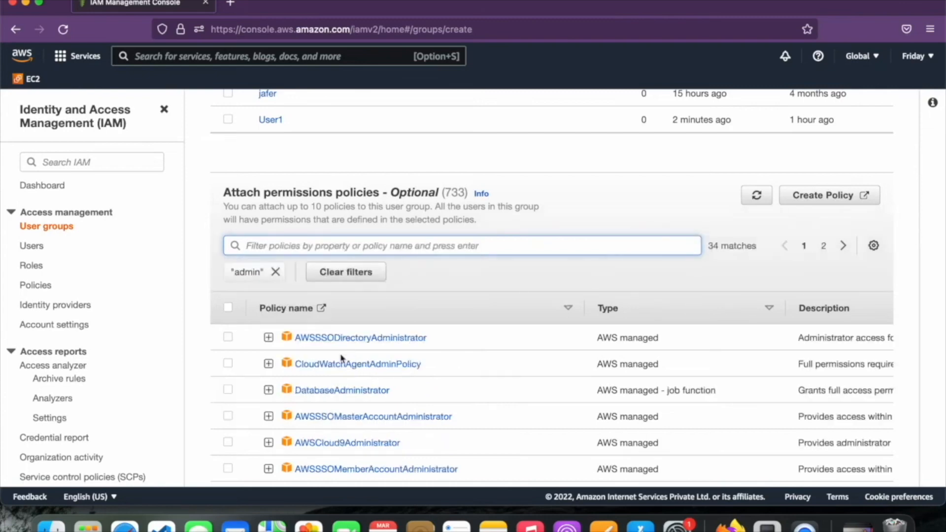
scroll(342, 358, "down", 2)
scroll(342, 358, "down", 4)
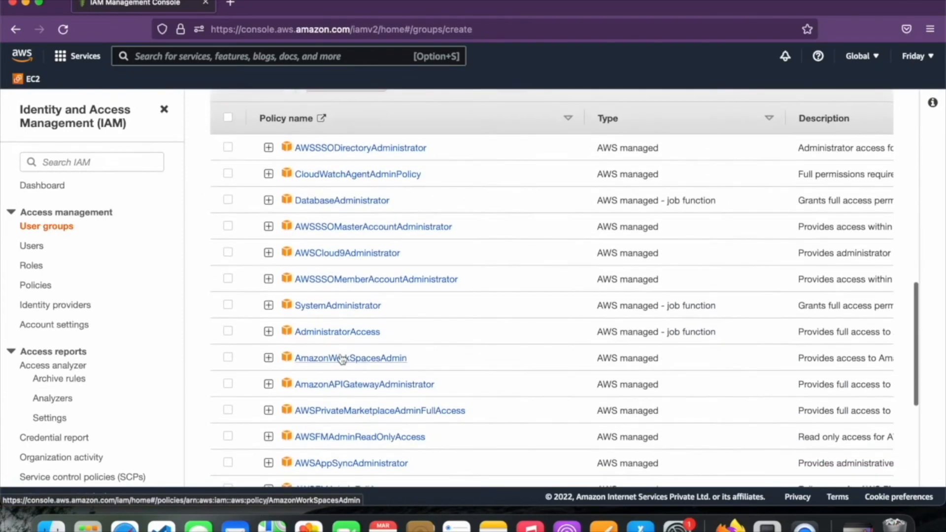
left_click(227, 332)
scroll(410, 359, "down", 8)
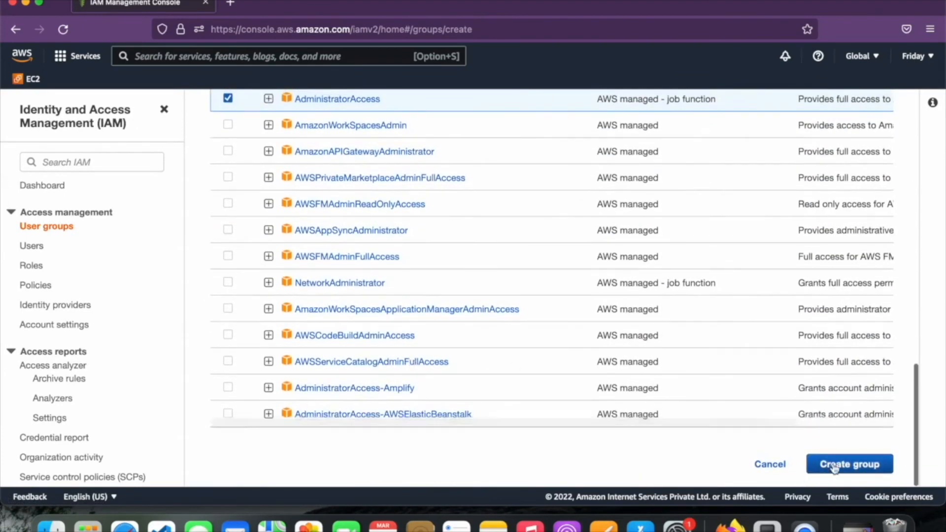
left_click(834, 467)
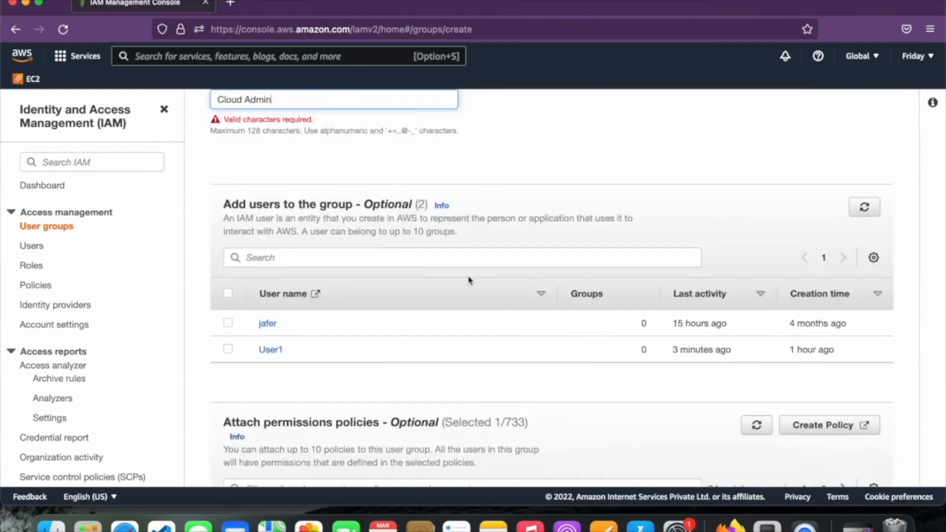
Remove the space so the group is named CloudAdmin, and create it
scroll(469, 279, "up", 2)
scroll(468, 280, "up", 1)
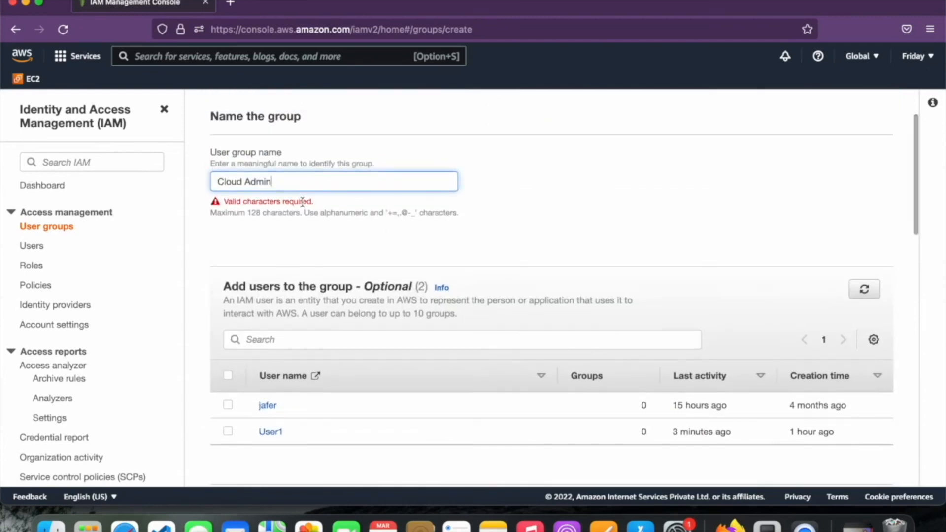
left_click(246, 182)
key("BackSpace")
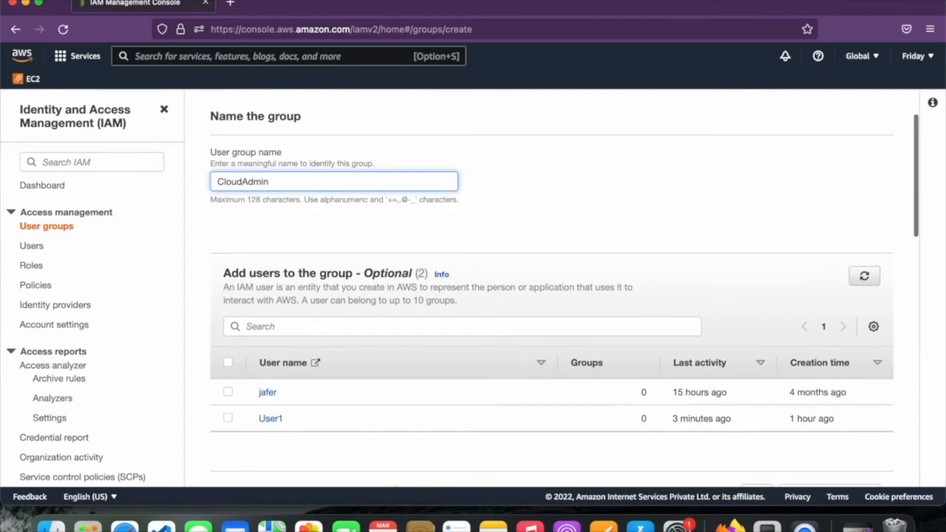
scroll(496, 253, "down", 10)
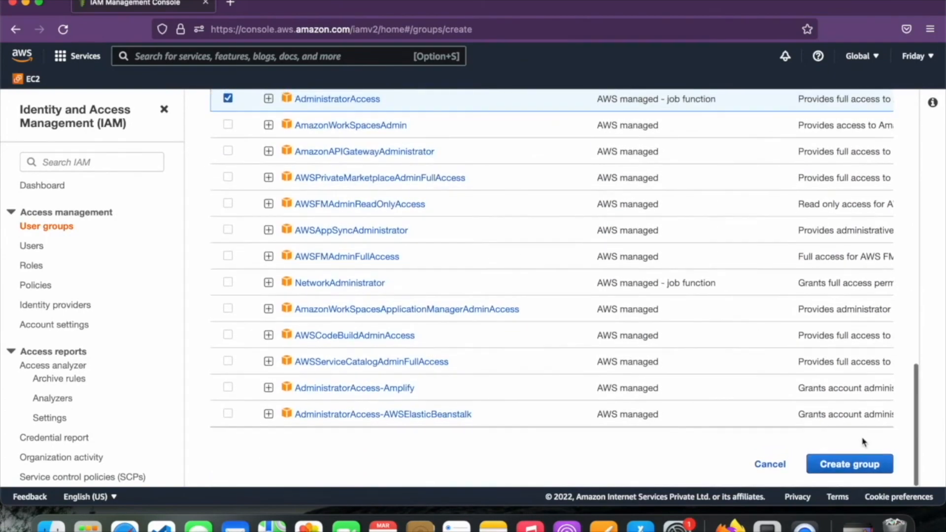
left_click(854, 466)
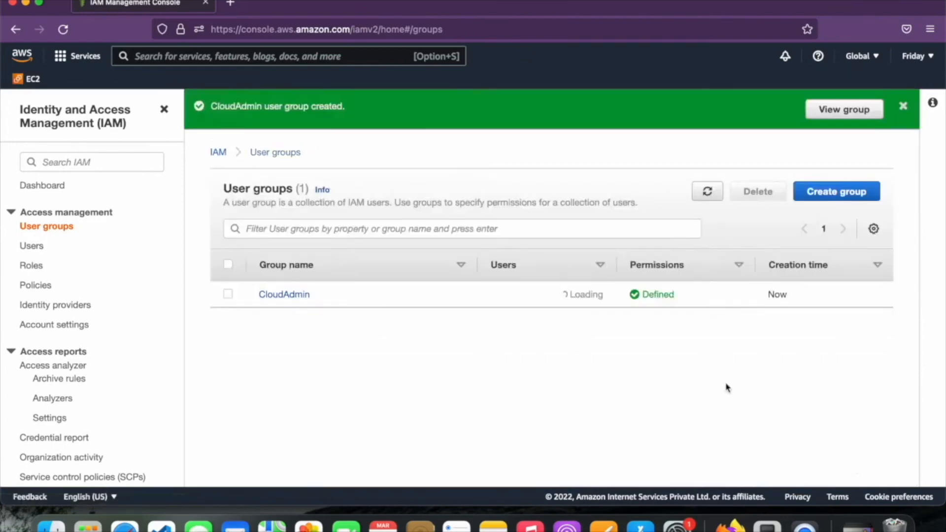
Reload the users page in User1's window to check User1's access
key("ctrl+Right")
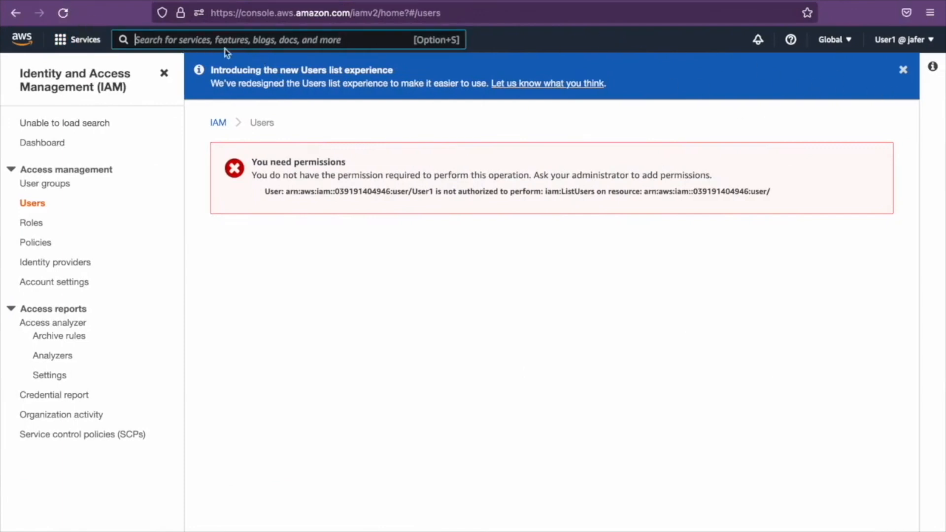
left_click(69, 16)
key("ctrl+Left")
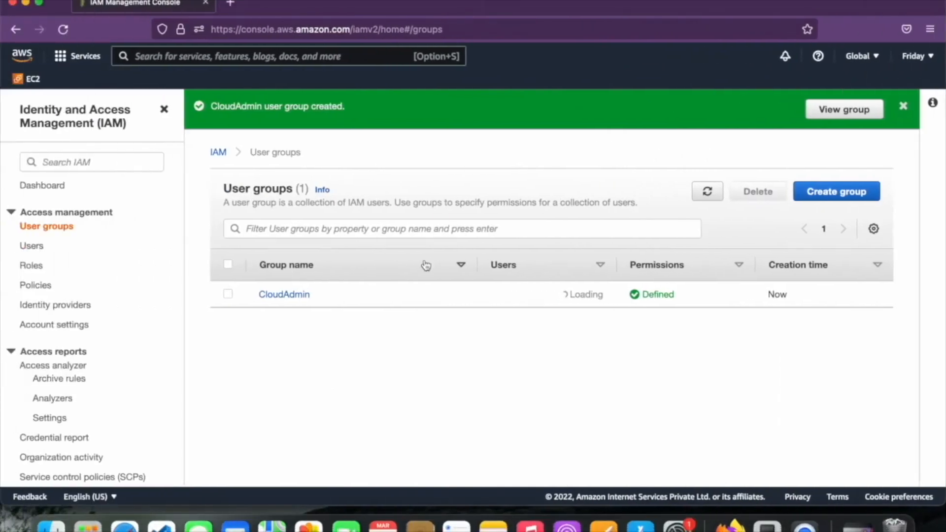
Add User1 as a member of the CloudAdmin group
left_click(285, 295)
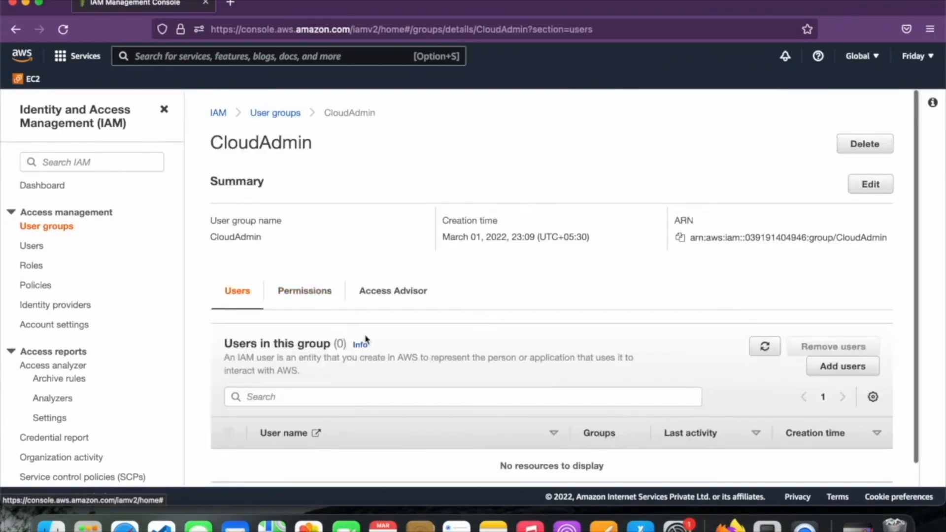
scroll(365, 340, "down", 1)
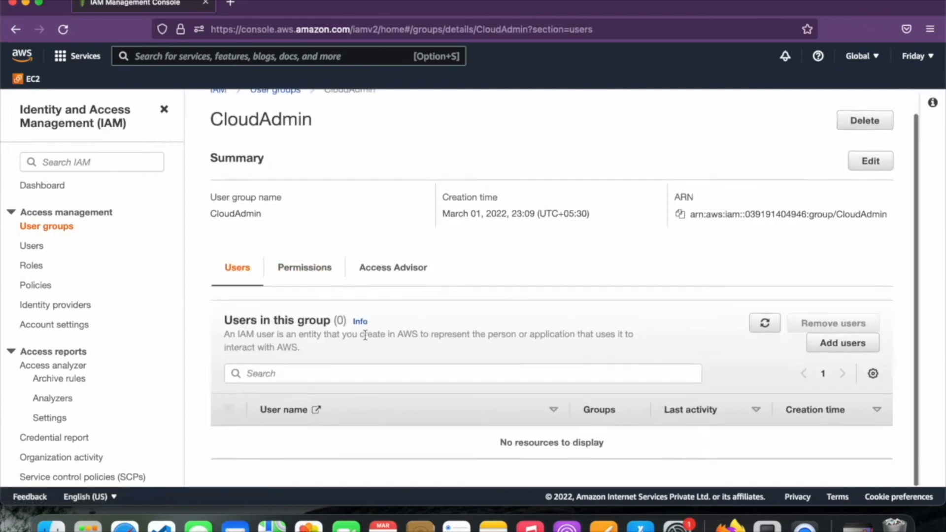
left_click(832, 353)
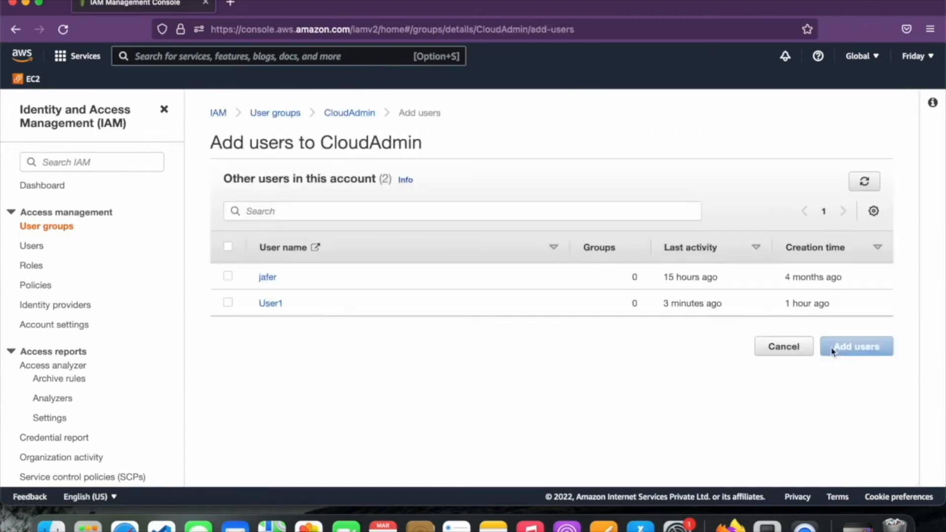
left_click(229, 305)
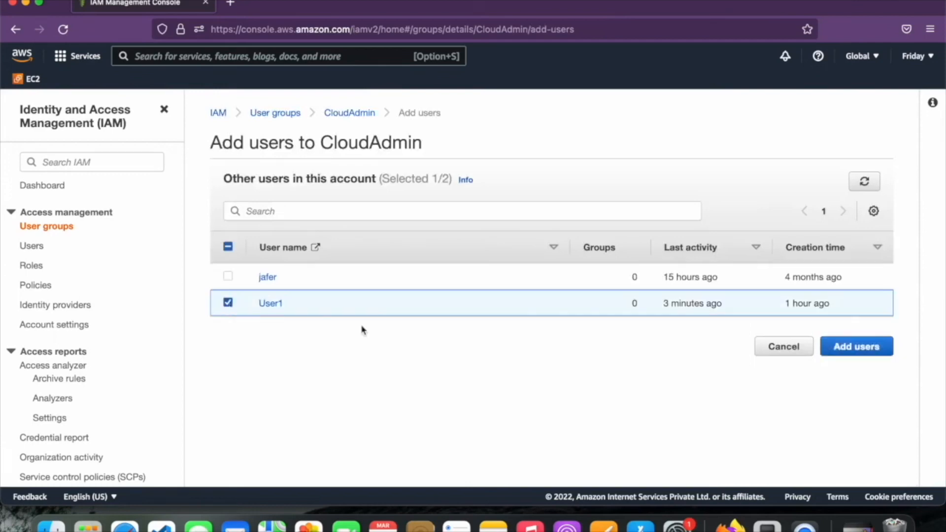
left_click(845, 347)
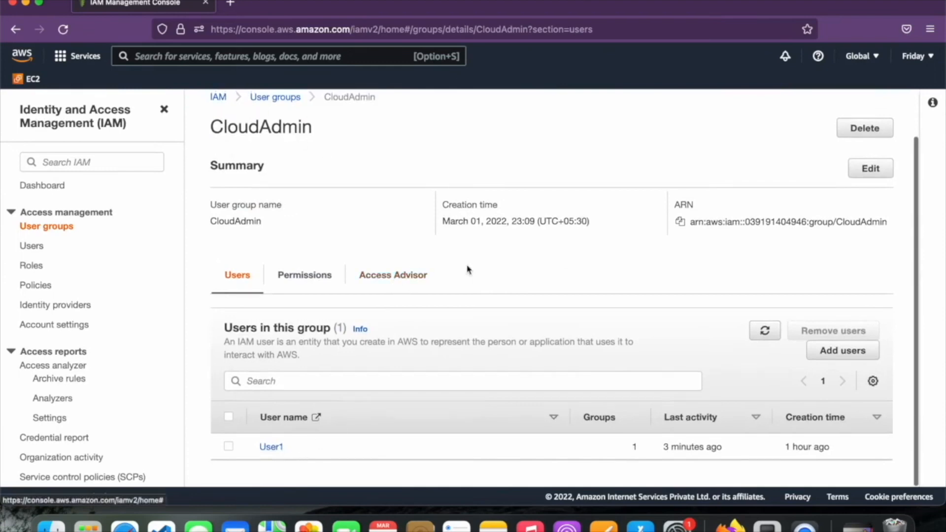
In User1's window, recheck access and open the S3 console by searching 's3'
key("ctrl+Right")
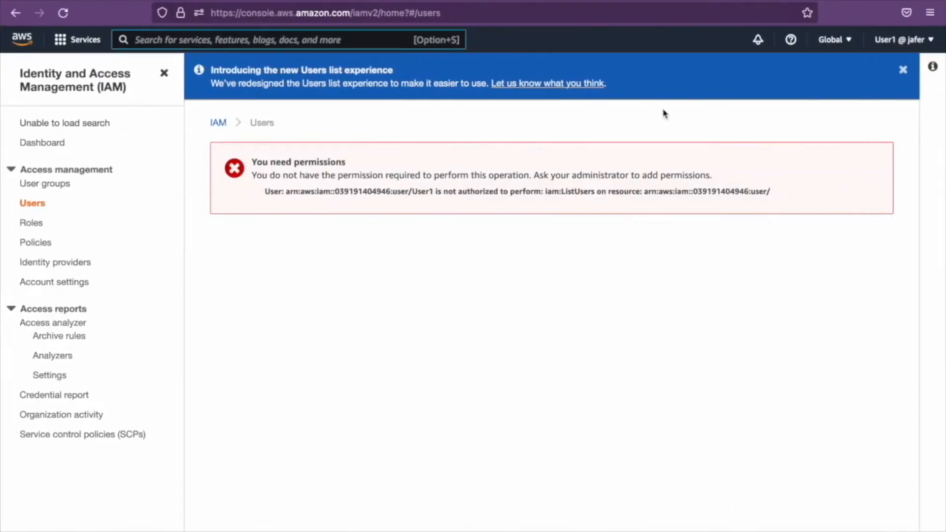
left_click(59, 19)
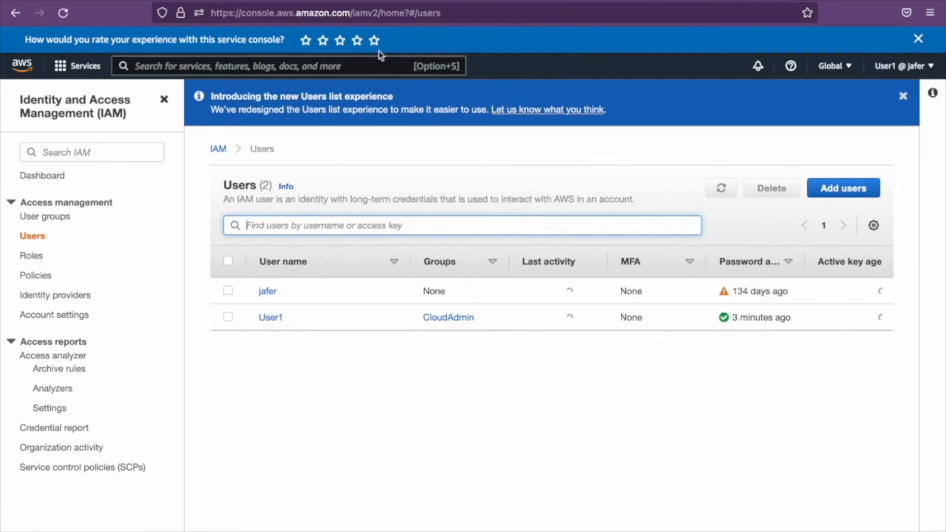
left_click(375, 66)
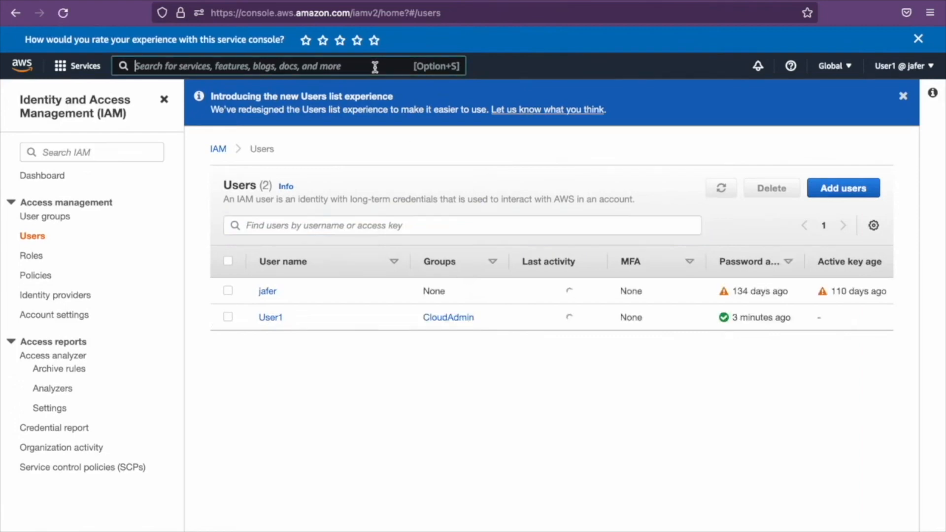
type("s3")
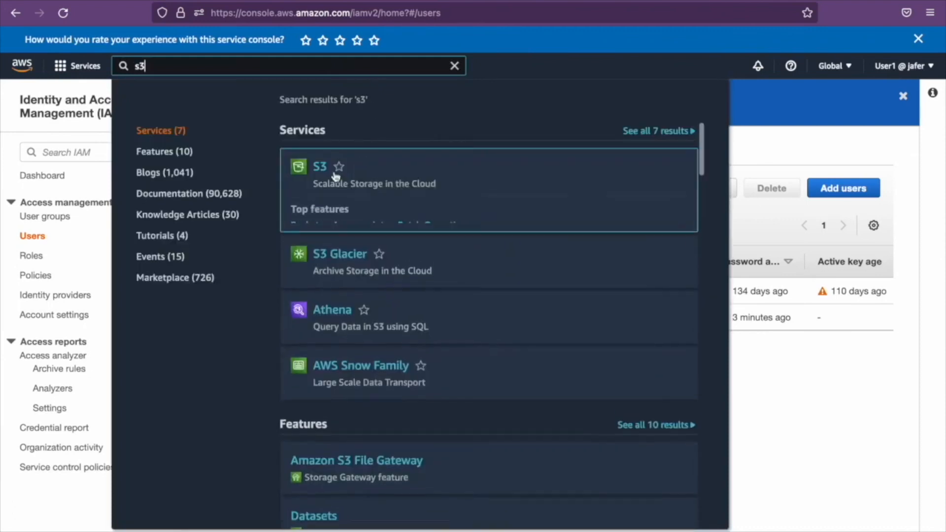
left_click(320, 167)
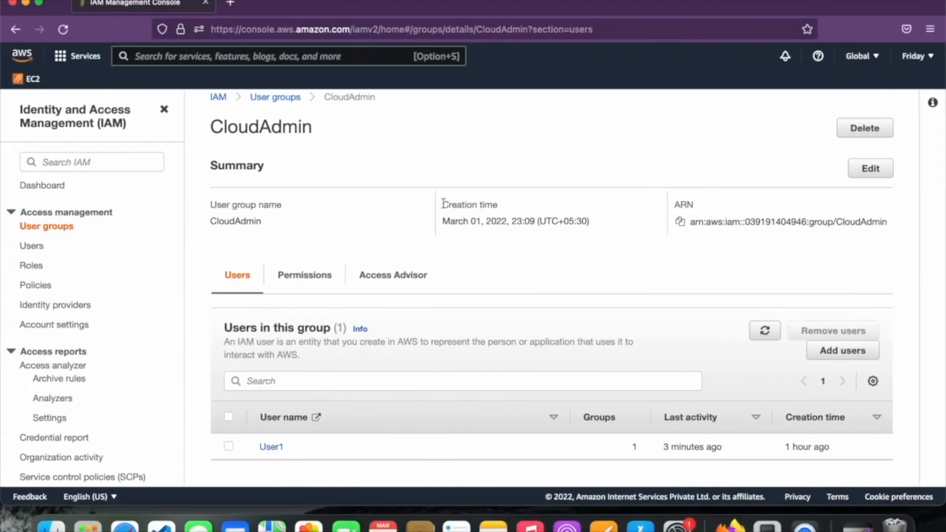
Create IAM user 'user2' with console password access, skipping permissions and tags
left_click(36, 247)
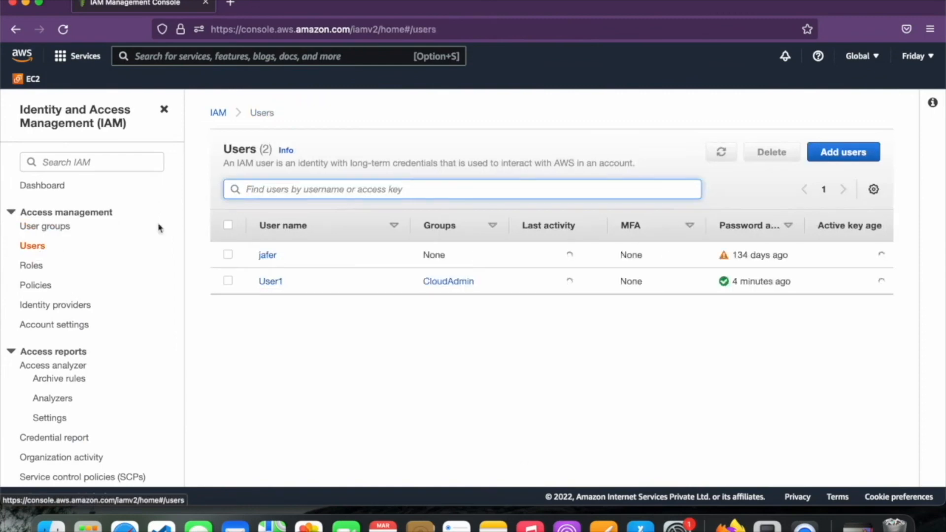
left_click(844, 153)
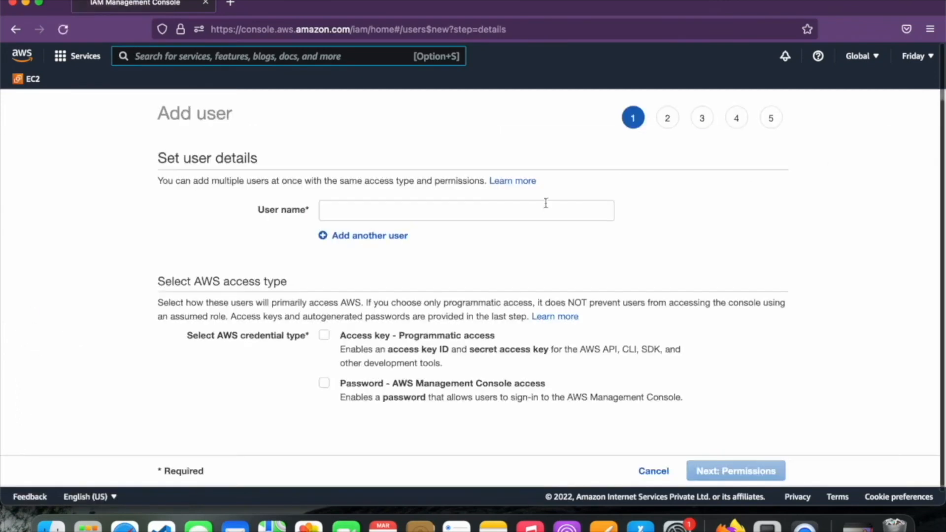
left_click(546, 218)
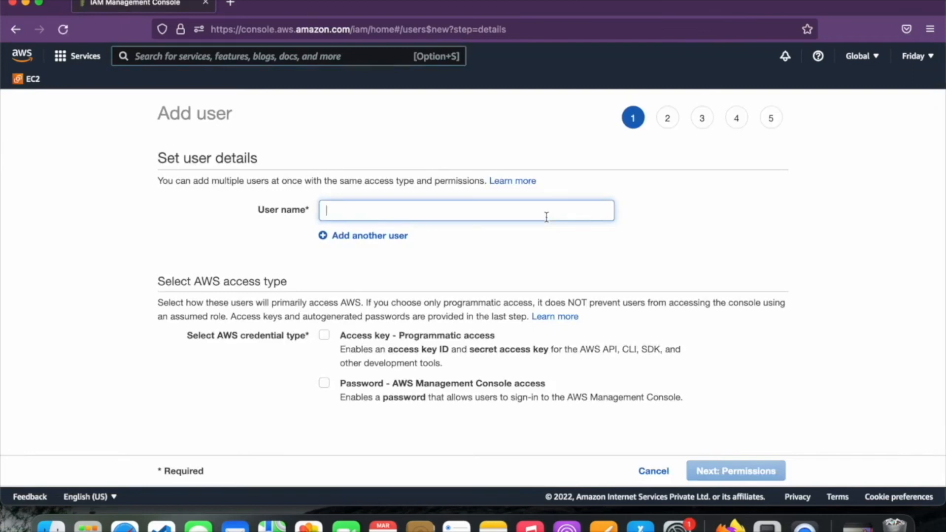
type("user2")
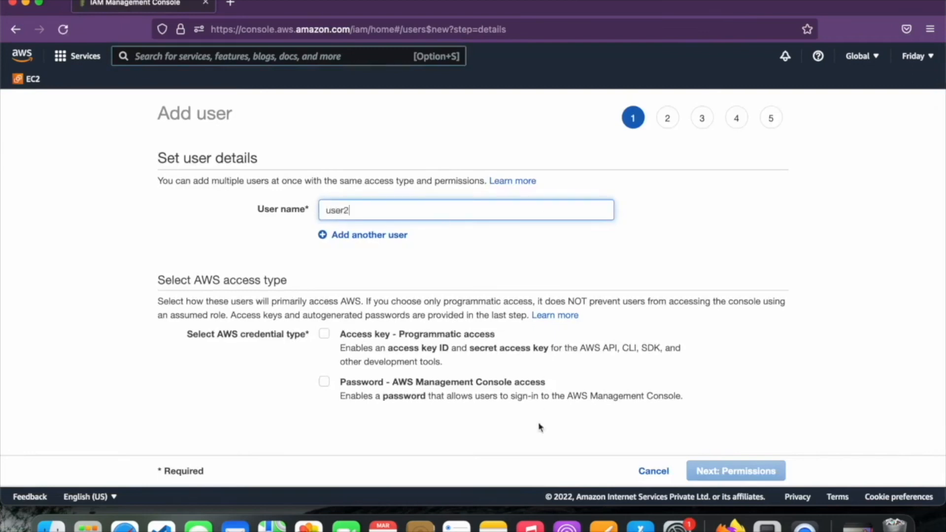
left_click(507, 389)
scroll(507, 389, "down", 3)
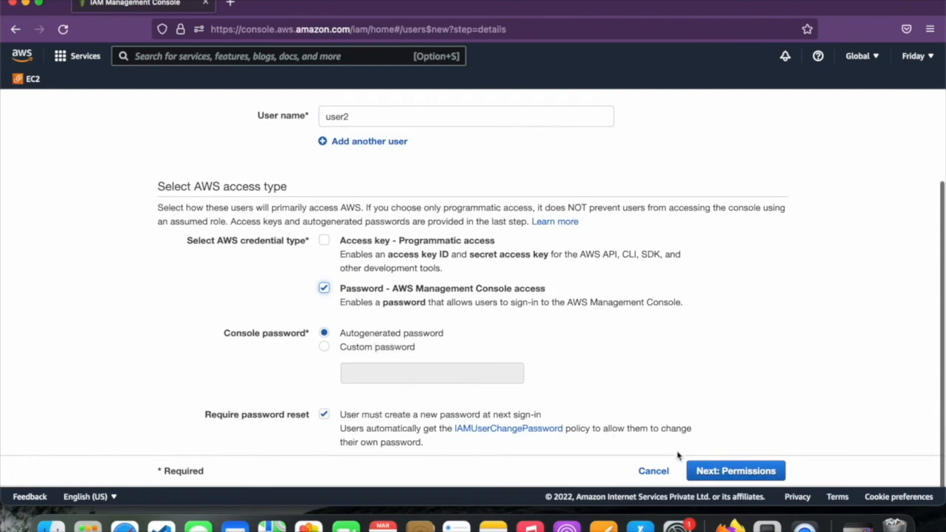
left_click(707, 470)
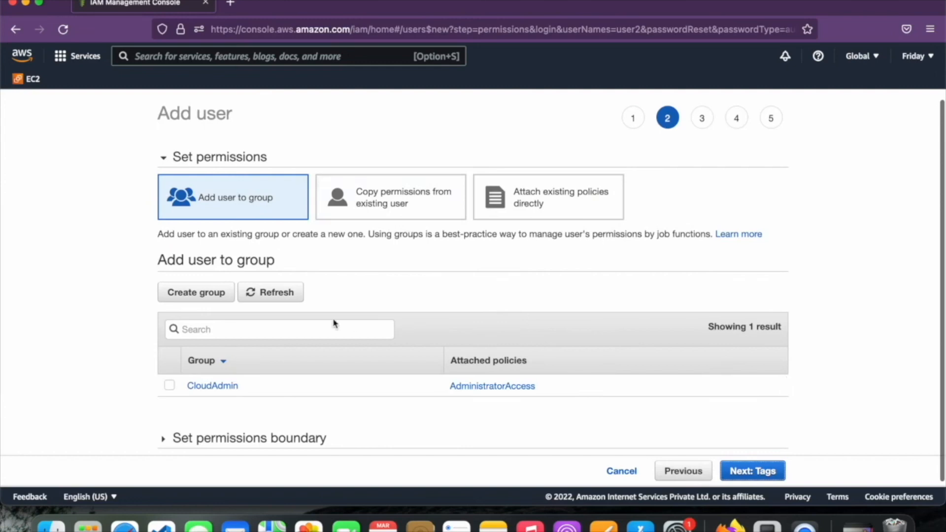
scroll(334, 321, "down", 1)
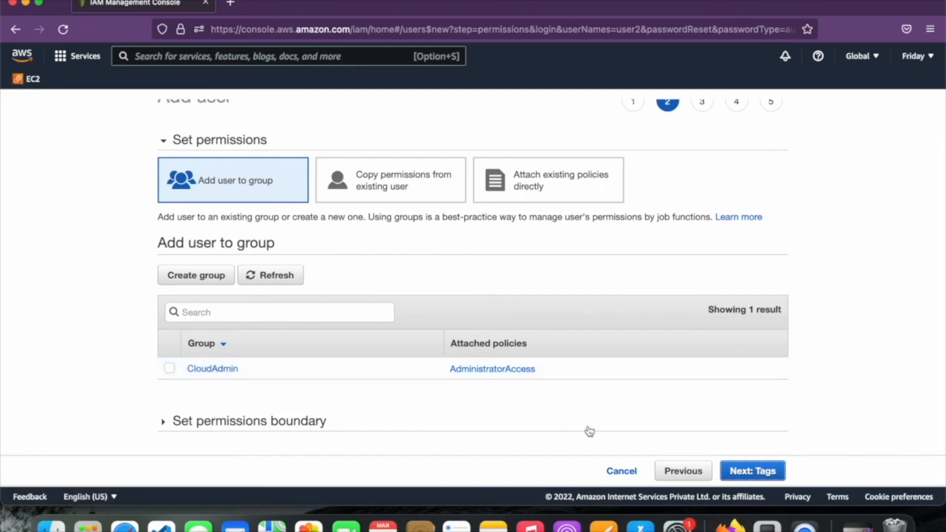
left_click(749, 472)
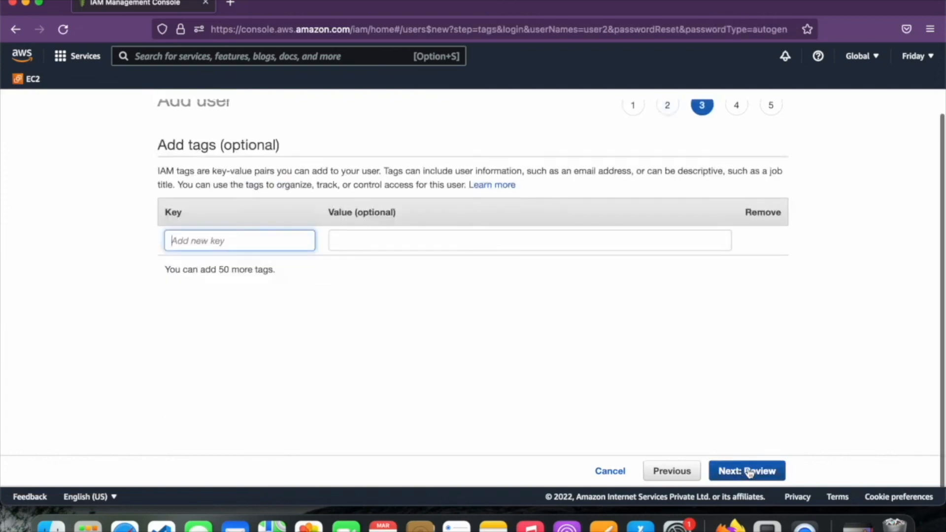
left_click(745, 472)
left_click(742, 472)
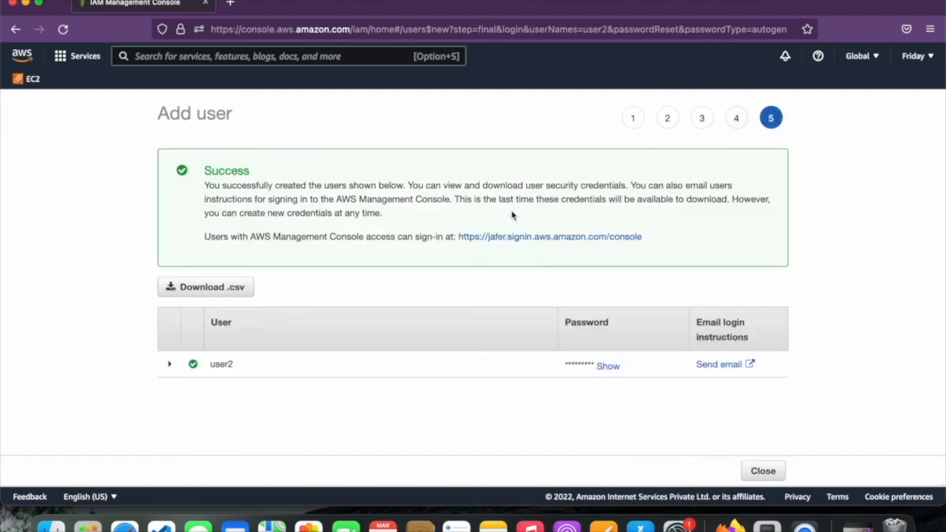
Add user2 to the CloudAdmin group alongside User1
left_click(761, 468)
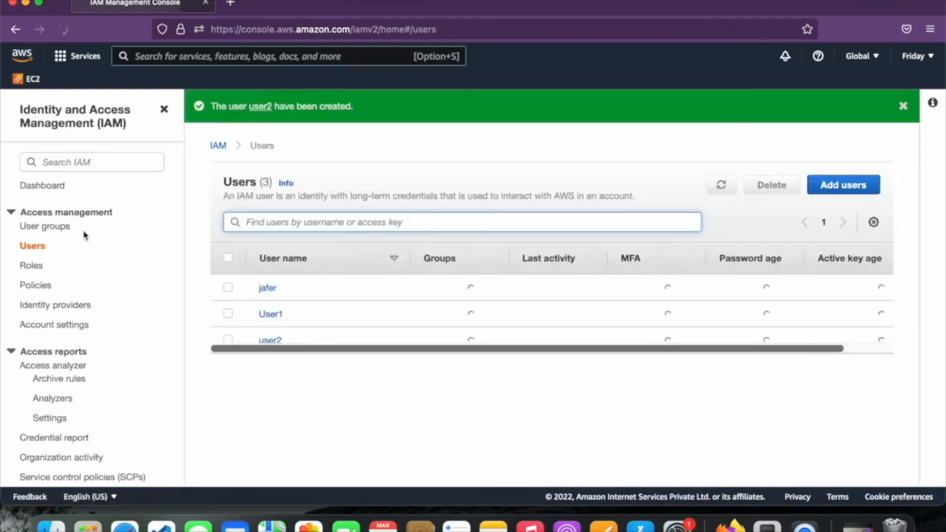
left_click(57, 230)
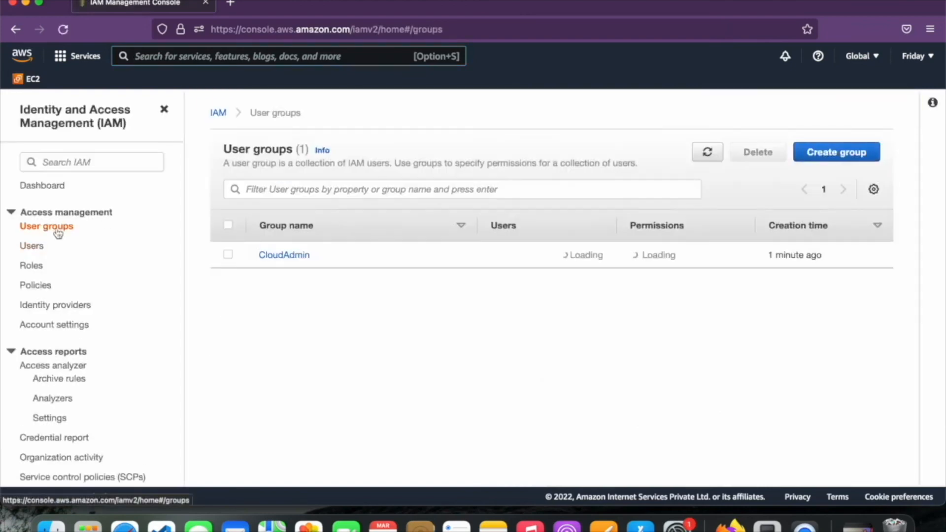
left_click(301, 256)
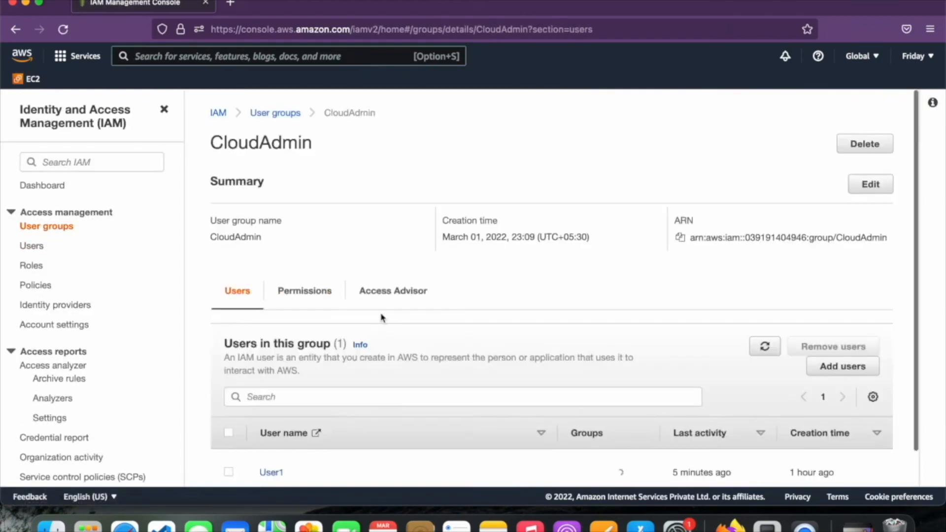
left_click(854, 359)
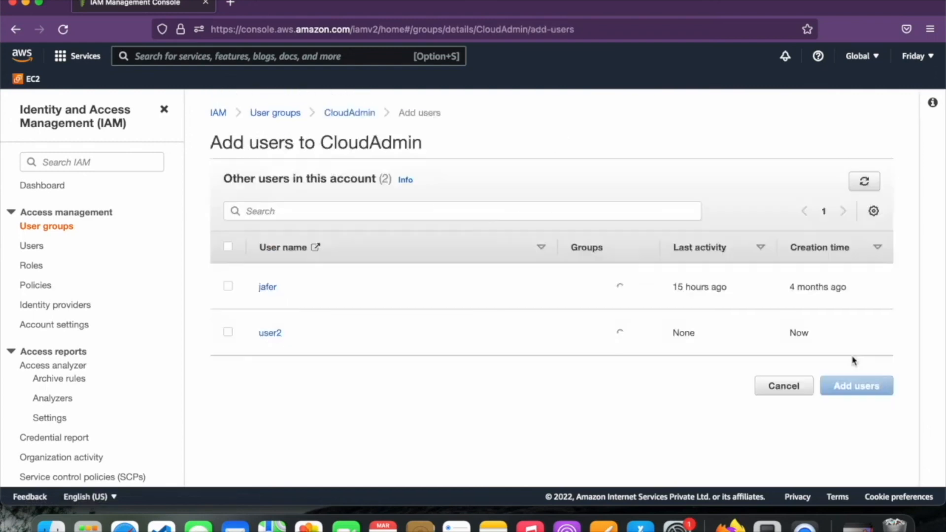
left_click(229, 303)
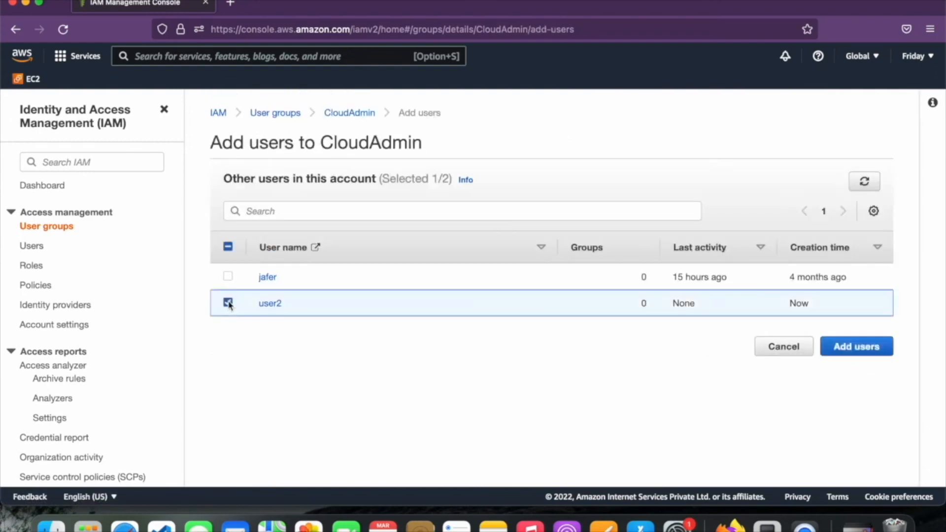
left_click(846, 347)
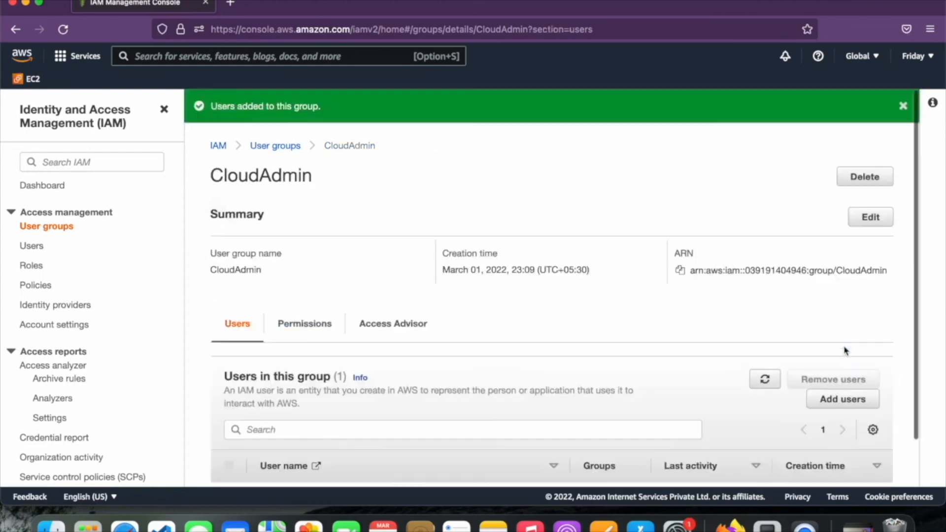
scroll(604, 365, "down", 3)
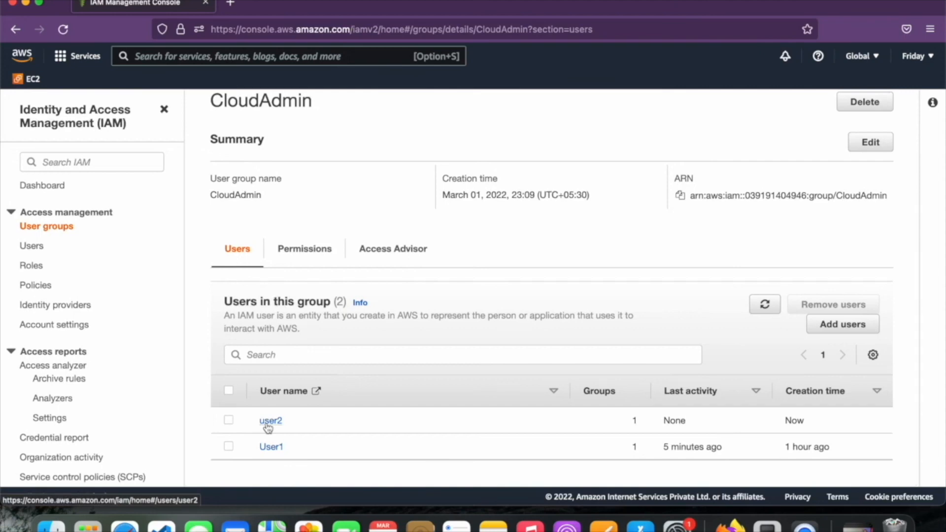
Show CloudAdmin's permissions and expand AdministratorAccess to its Allow '*' on '*' JSON
left_click(308, 254)
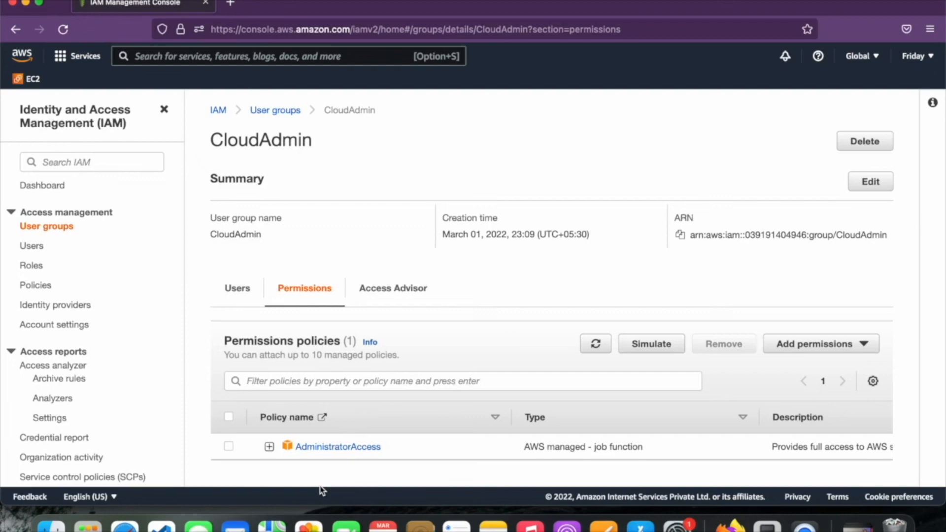
left_click(270, 447)
scroll(401, 456, "down", 6)
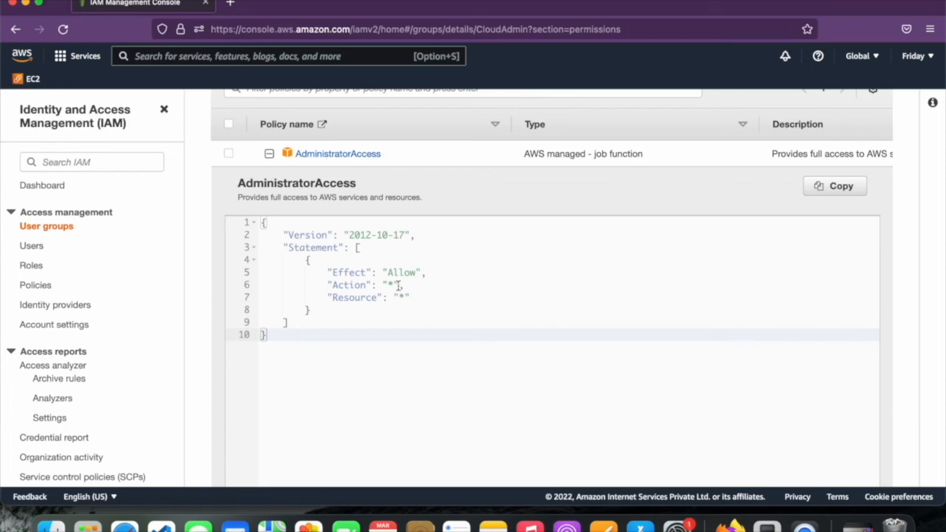
In User1's S3 session, confirm the signed-in account and begin a service search
key("ctrl+Right")
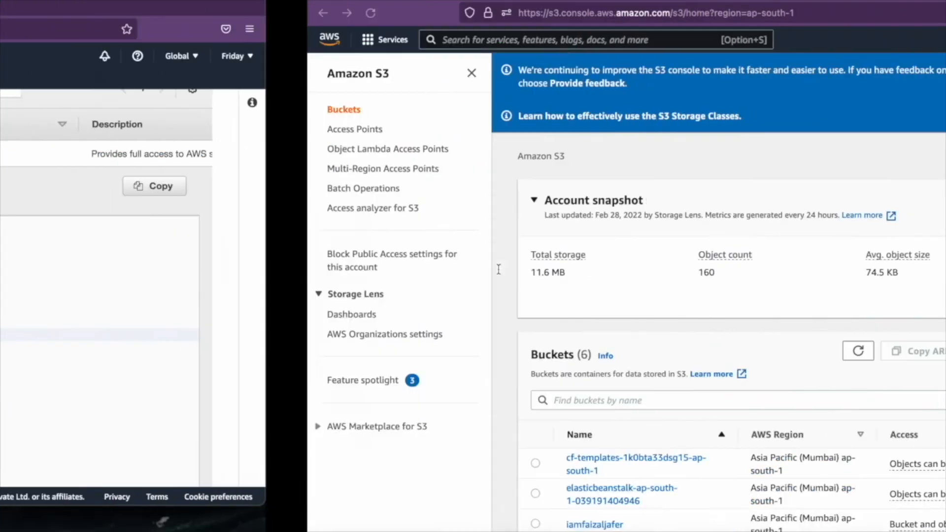
left_click(904, 50)
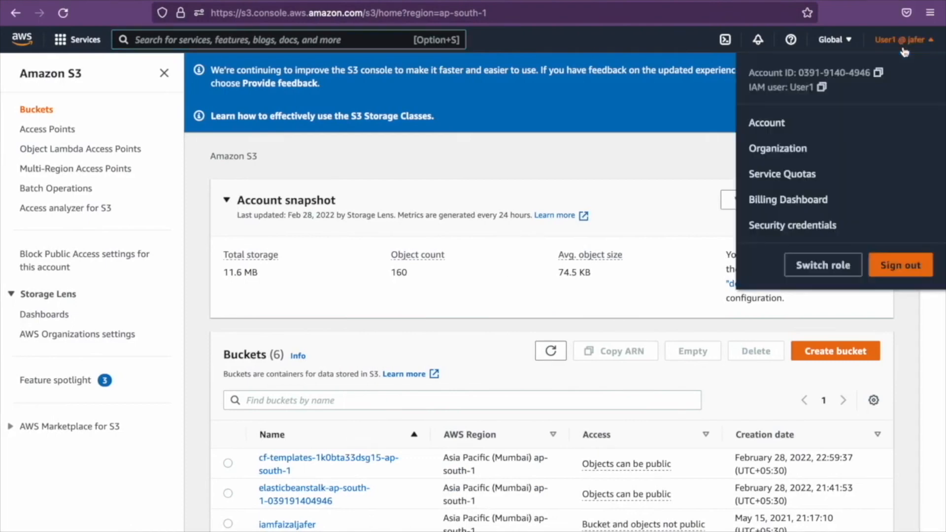
left_click(555, 172)
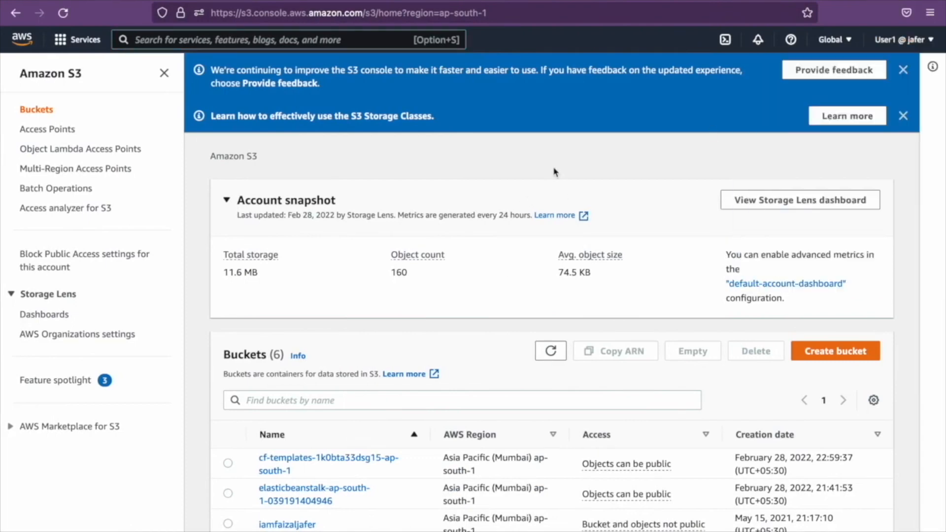
left_click(259, 45)
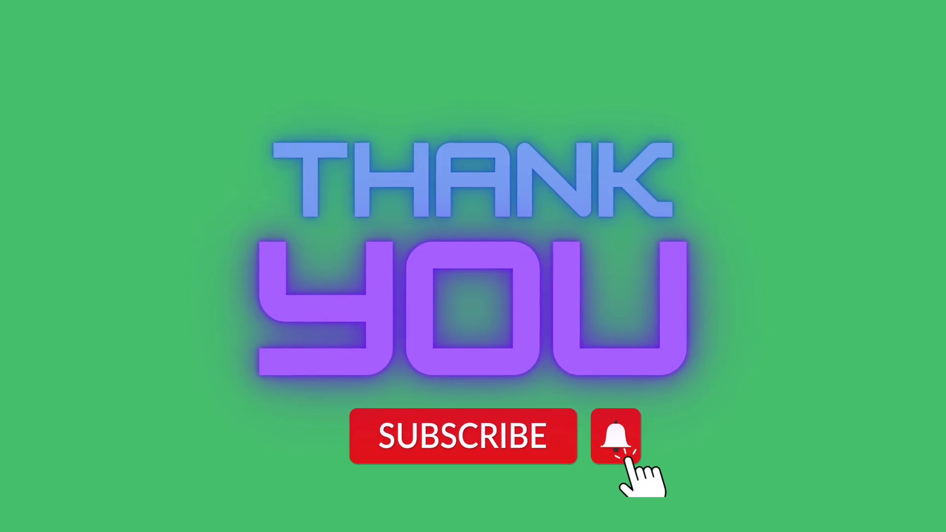